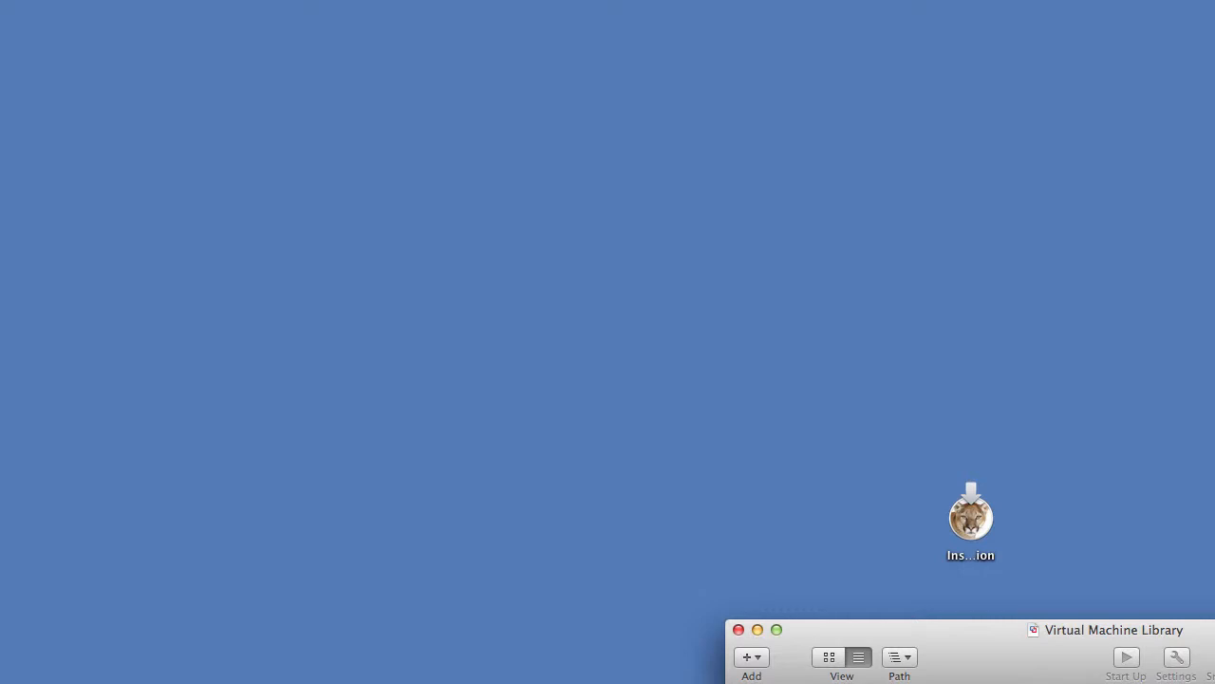
Start creating a new virtual machine from the Virtual Machine Library and continue without an installation disc
left_click(965, 537)
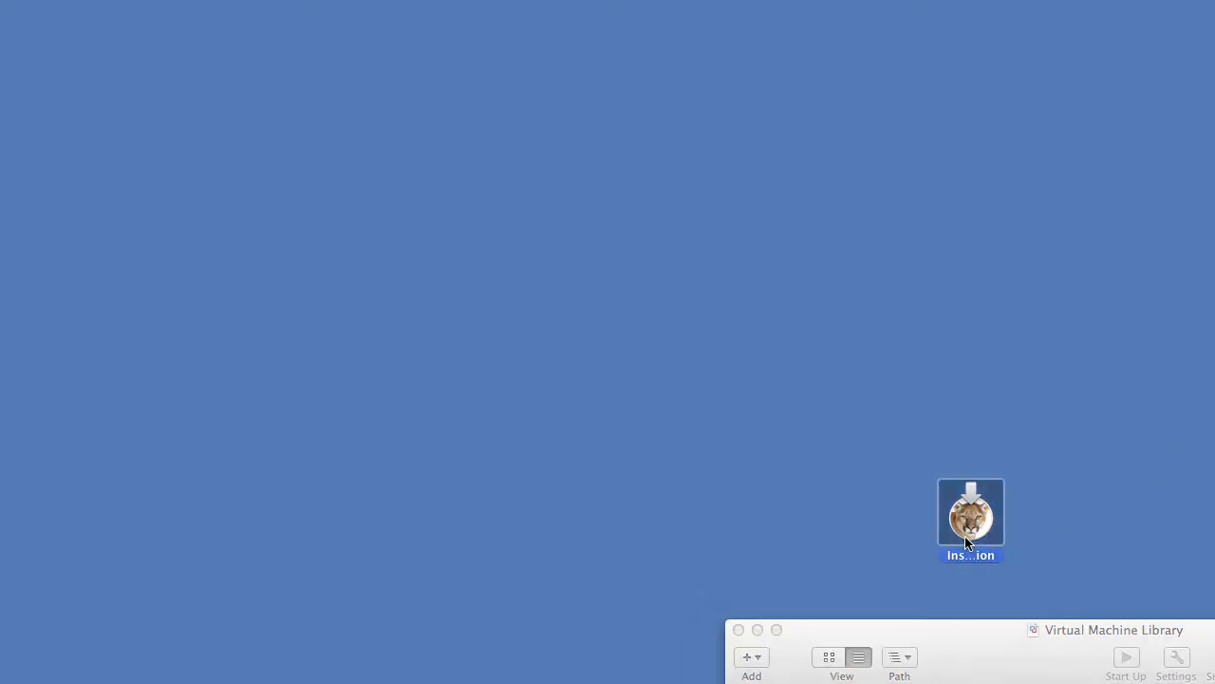
left_click(971, 646)
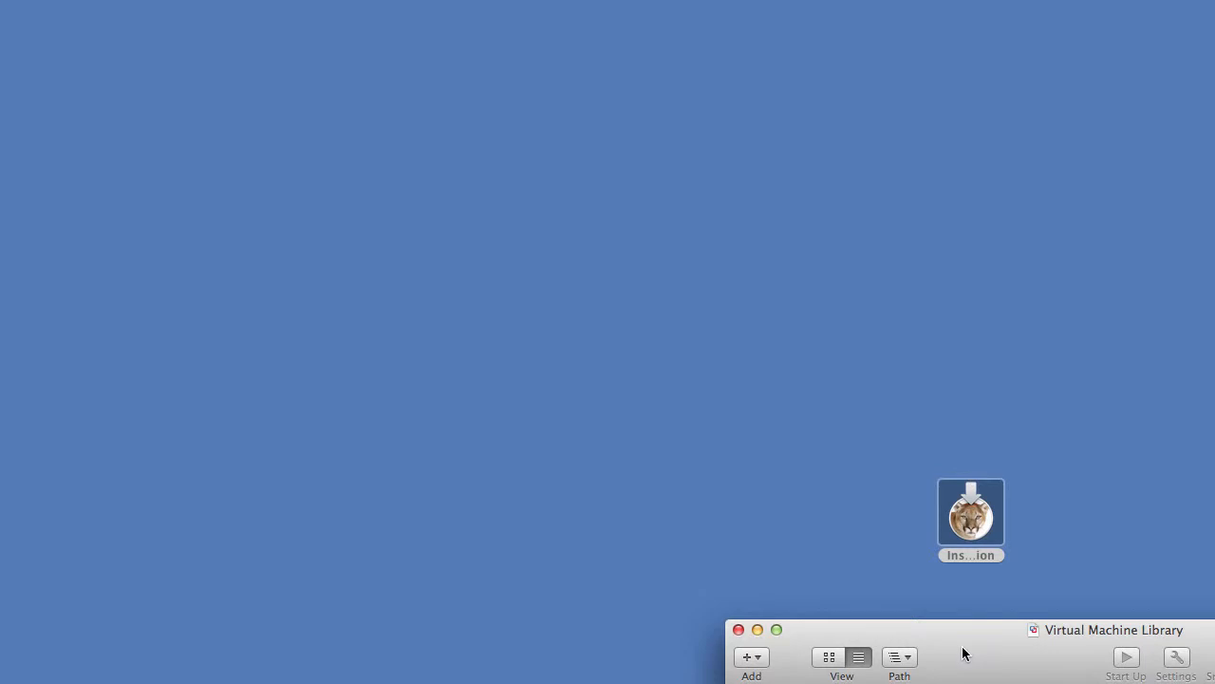
left_click(747, 657)
left_click(769, 680)
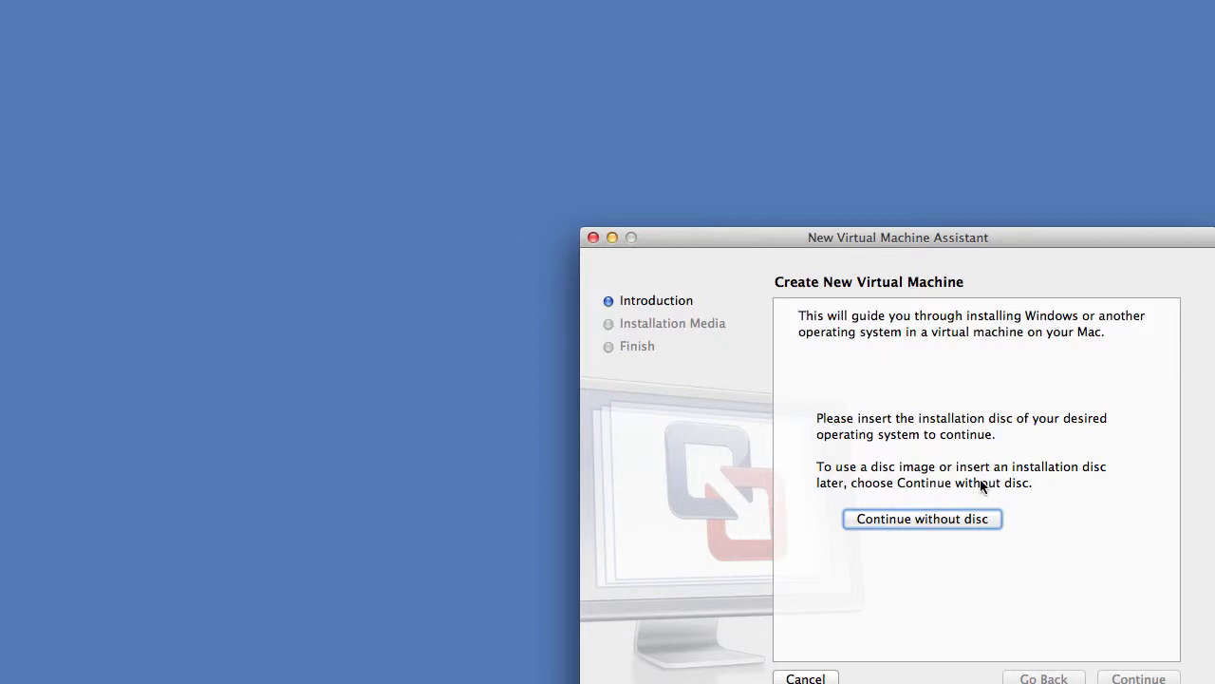
left_click(930, 518)
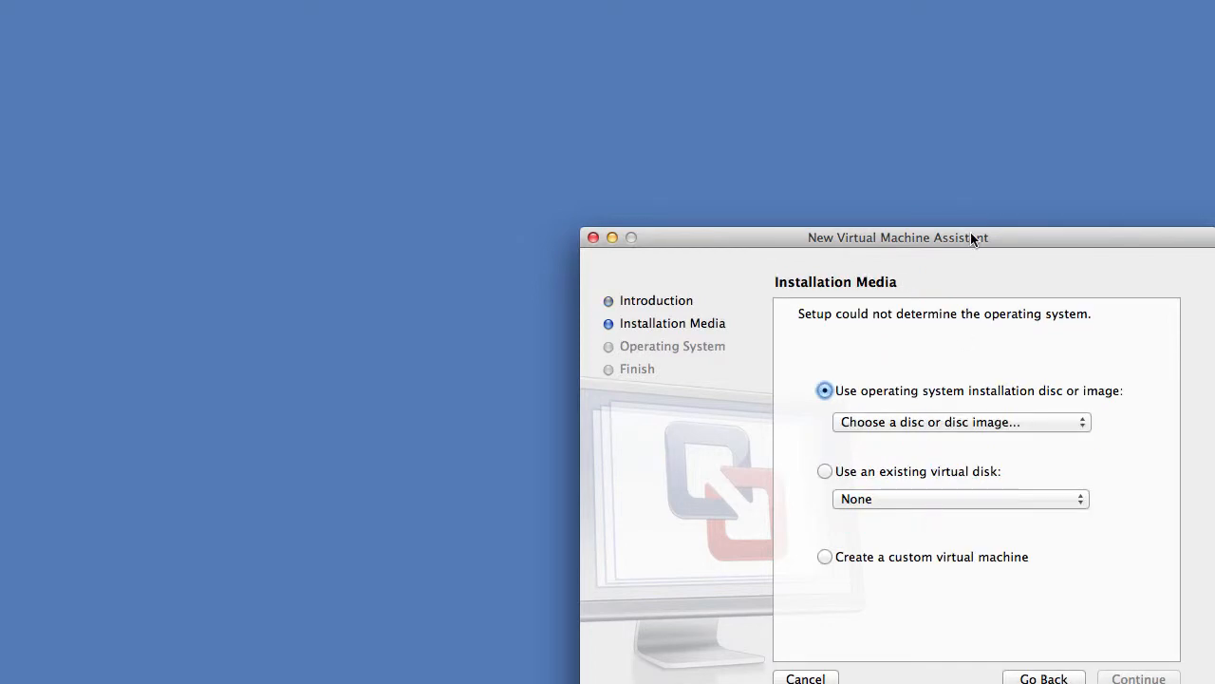
left_click_drag(971, 237, 543, 84)
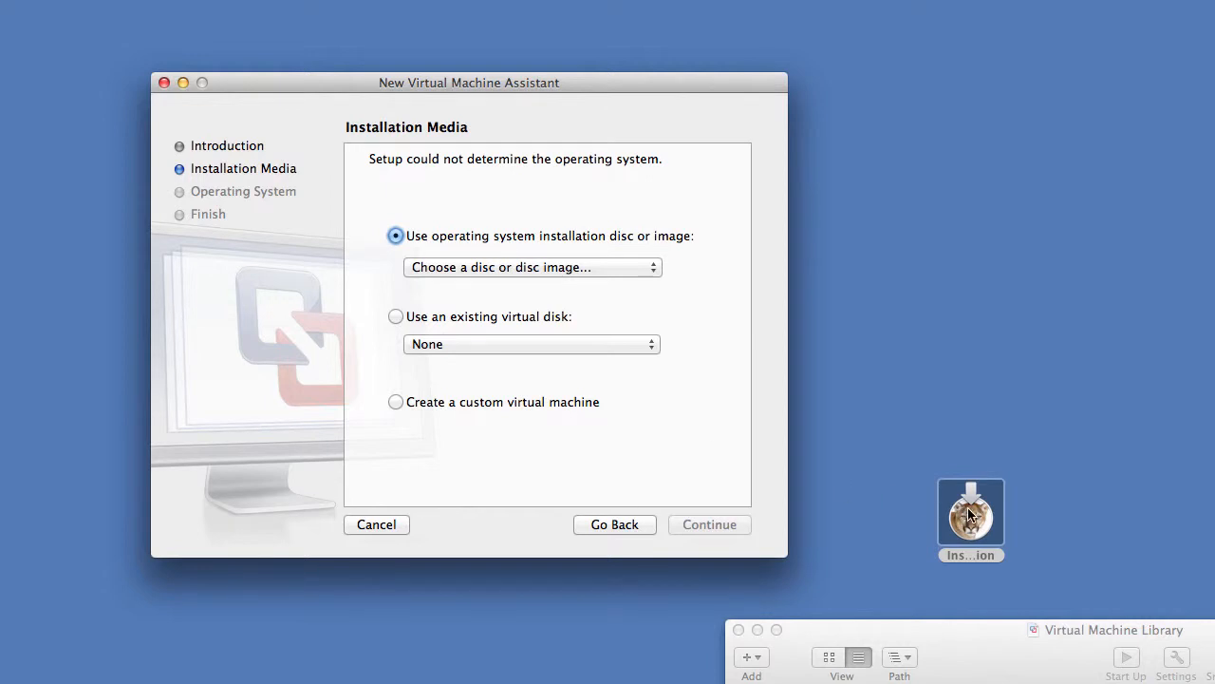
Use the Install OS X Mountain Lion installer as installation media and accept Mac OS X 10.8 64-bit as the operating system
left_click_drag(971, 513, 650, 390)
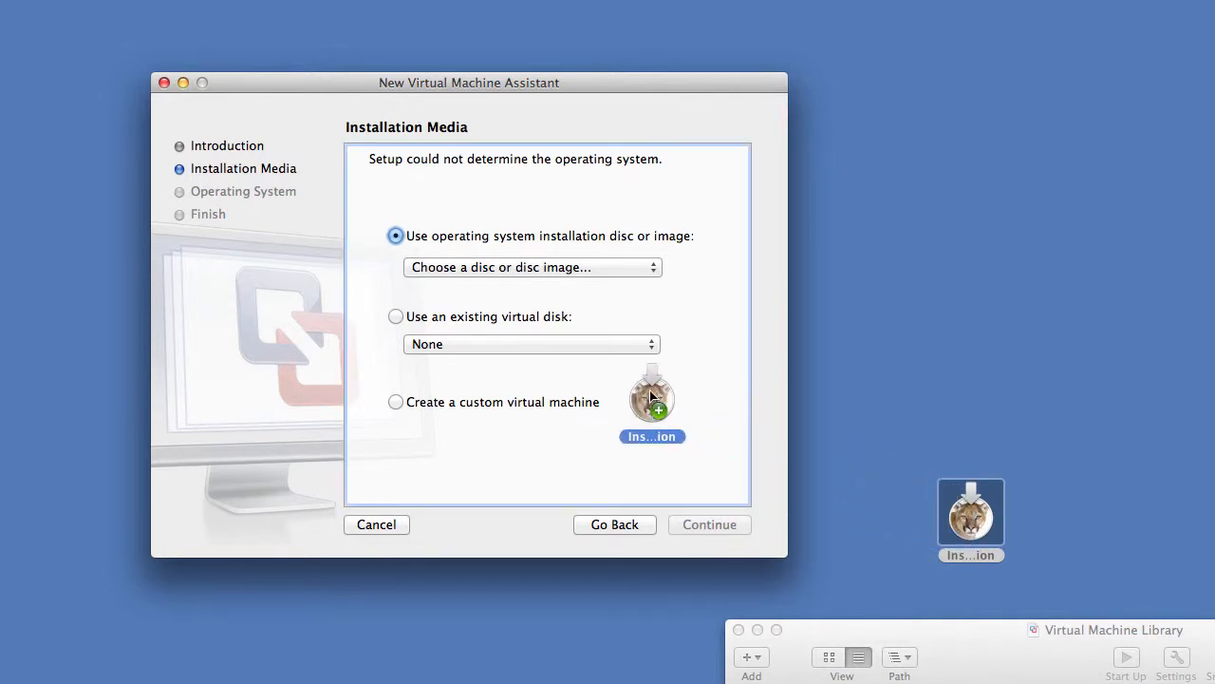
left_click_drag(650, 390, 651, 390)
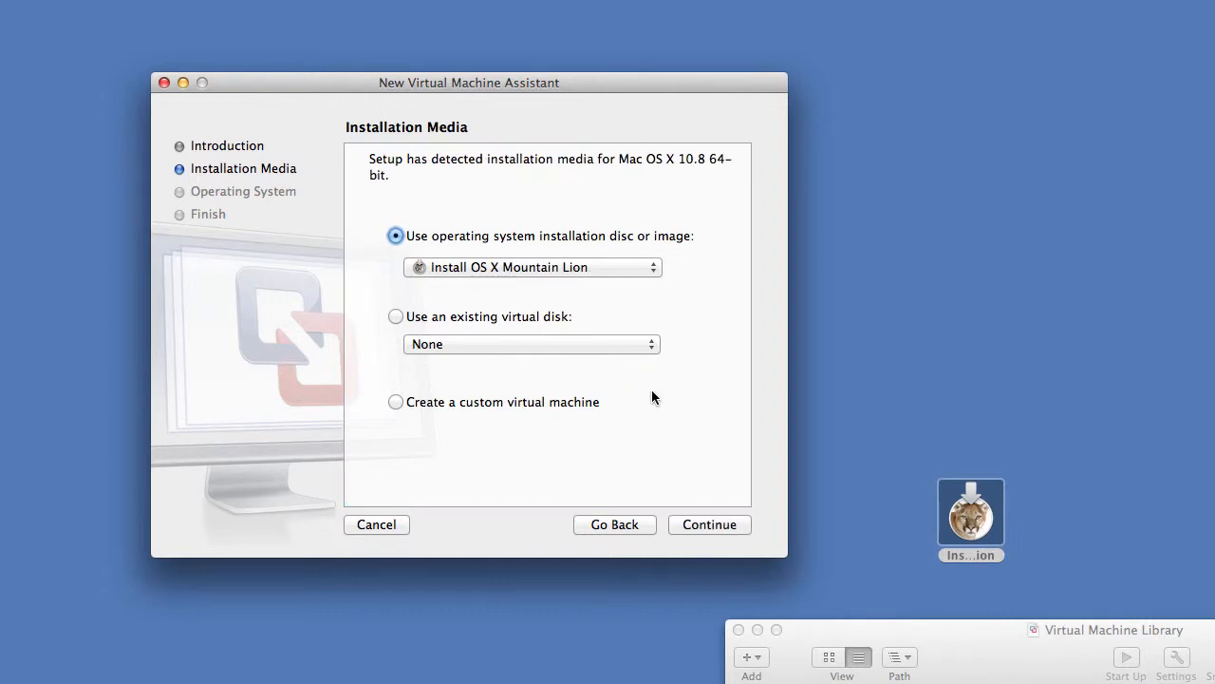
left_click(713, 524)
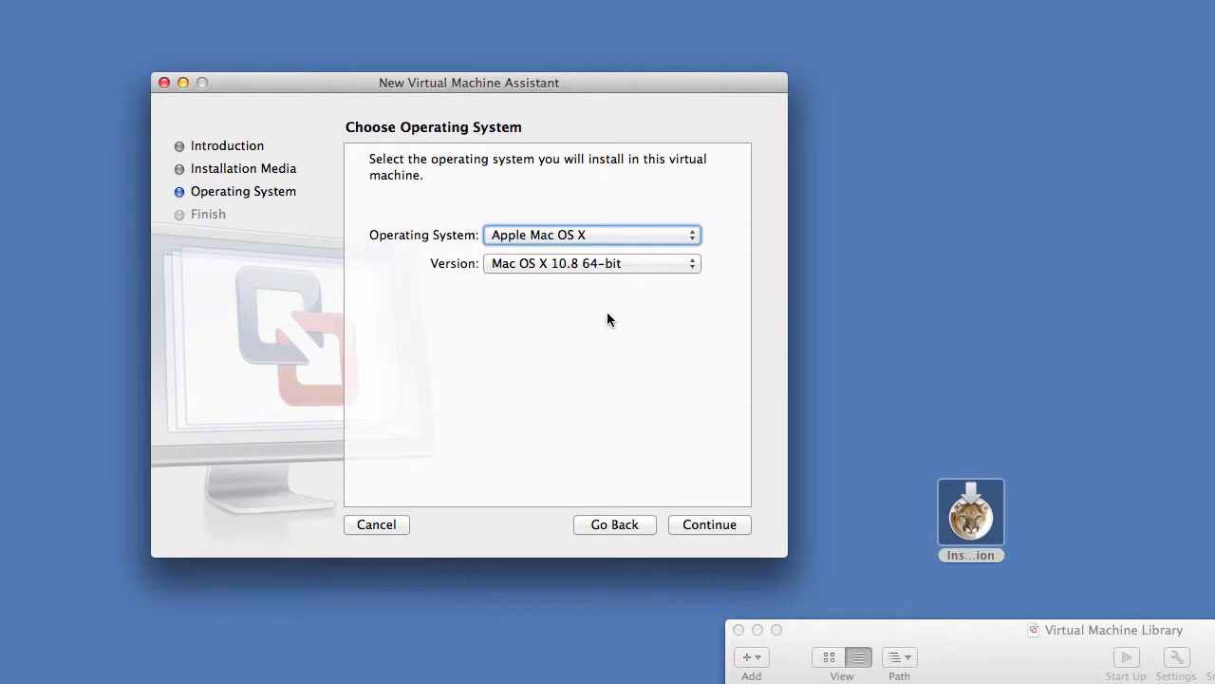
left_click(709, 524)
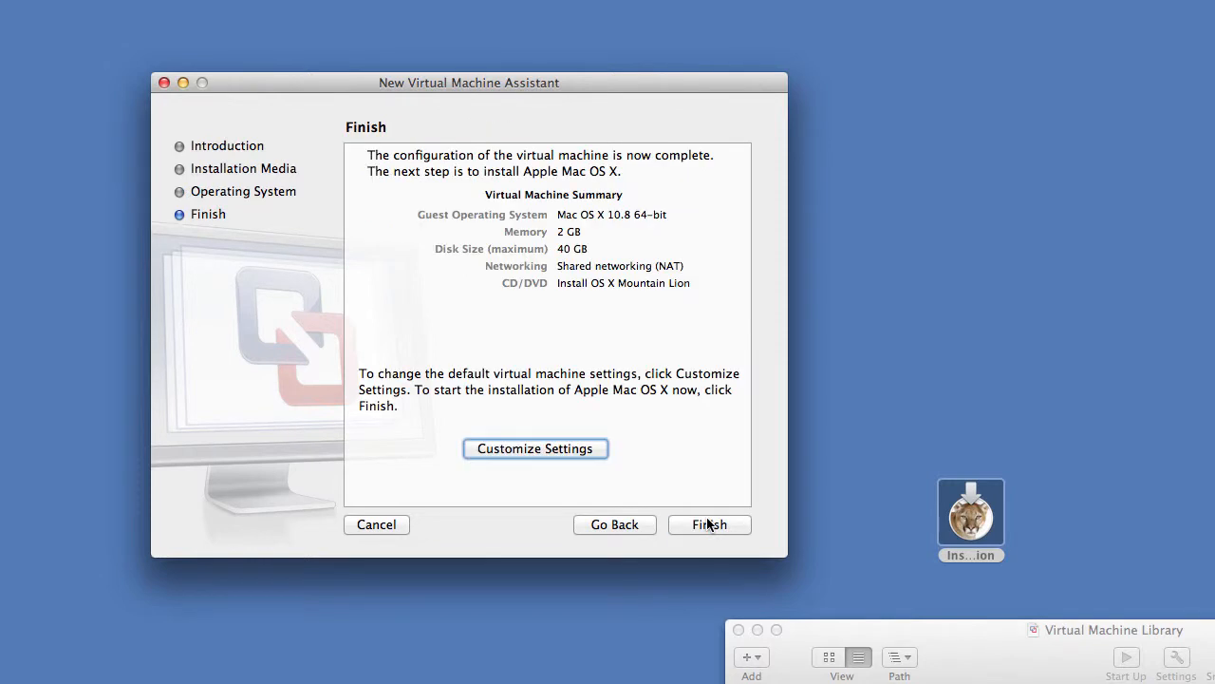
Choose to customize the settings and save the virtual machine as Mac OS X 10.8 64-bit in CTC_Mac
left_click(588, 446)
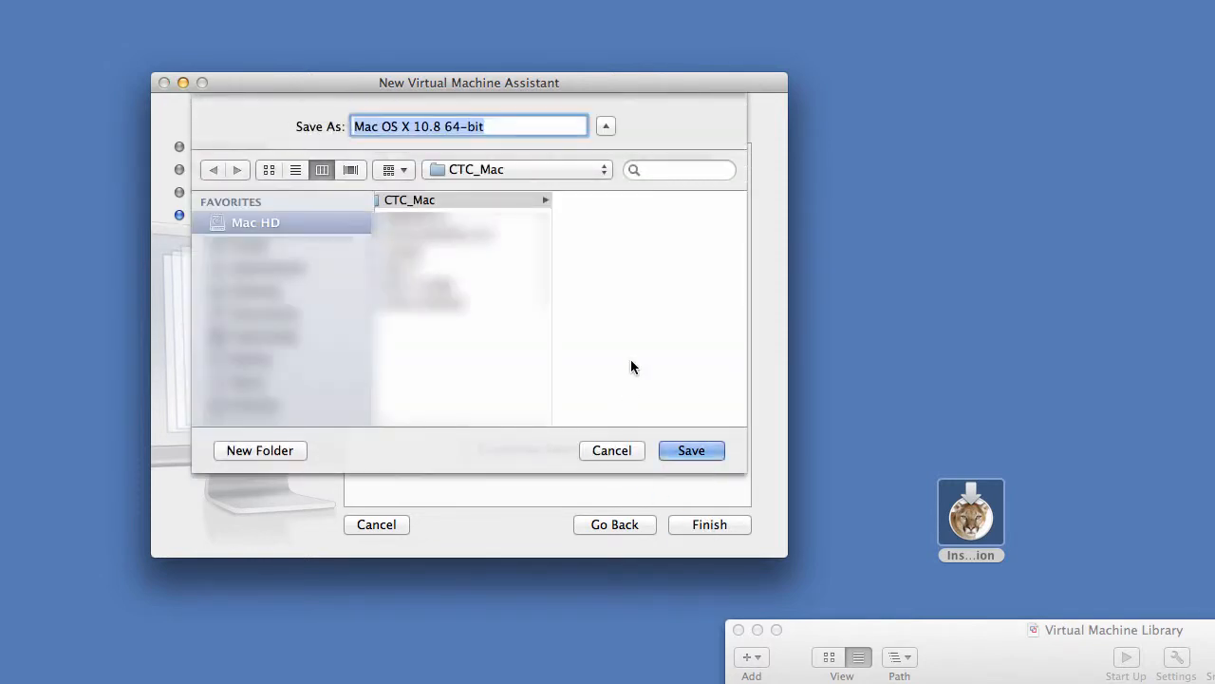
left_click(424, 198)
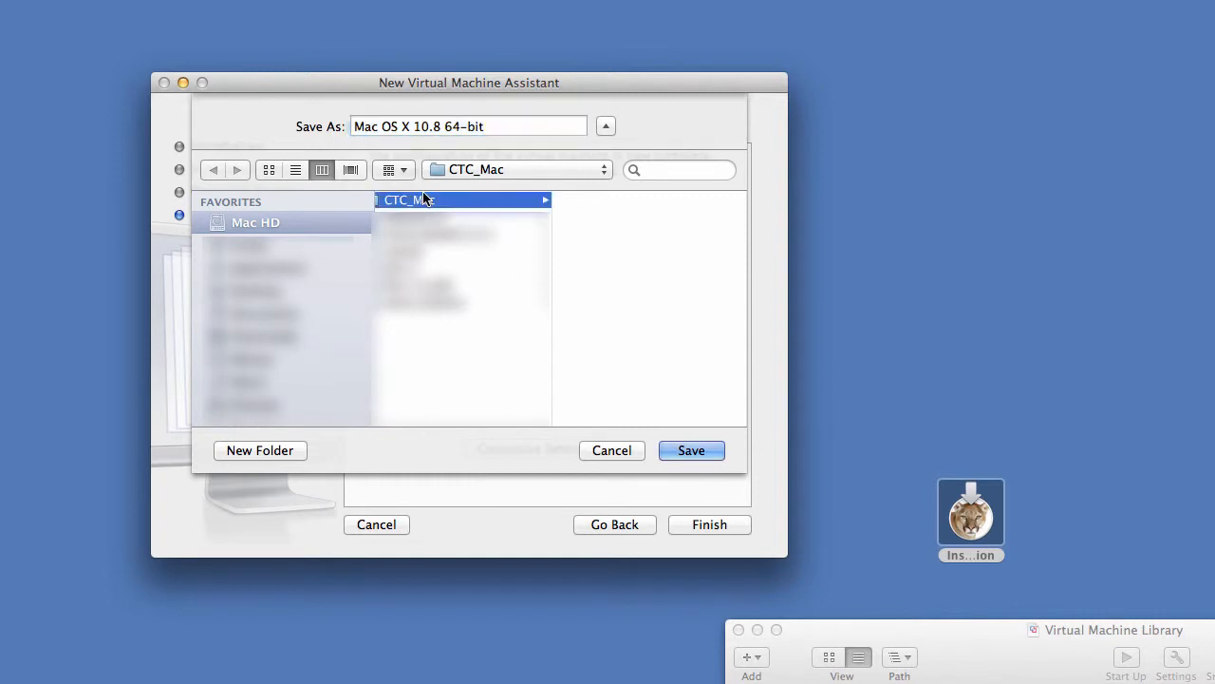
left_click(700, 449)
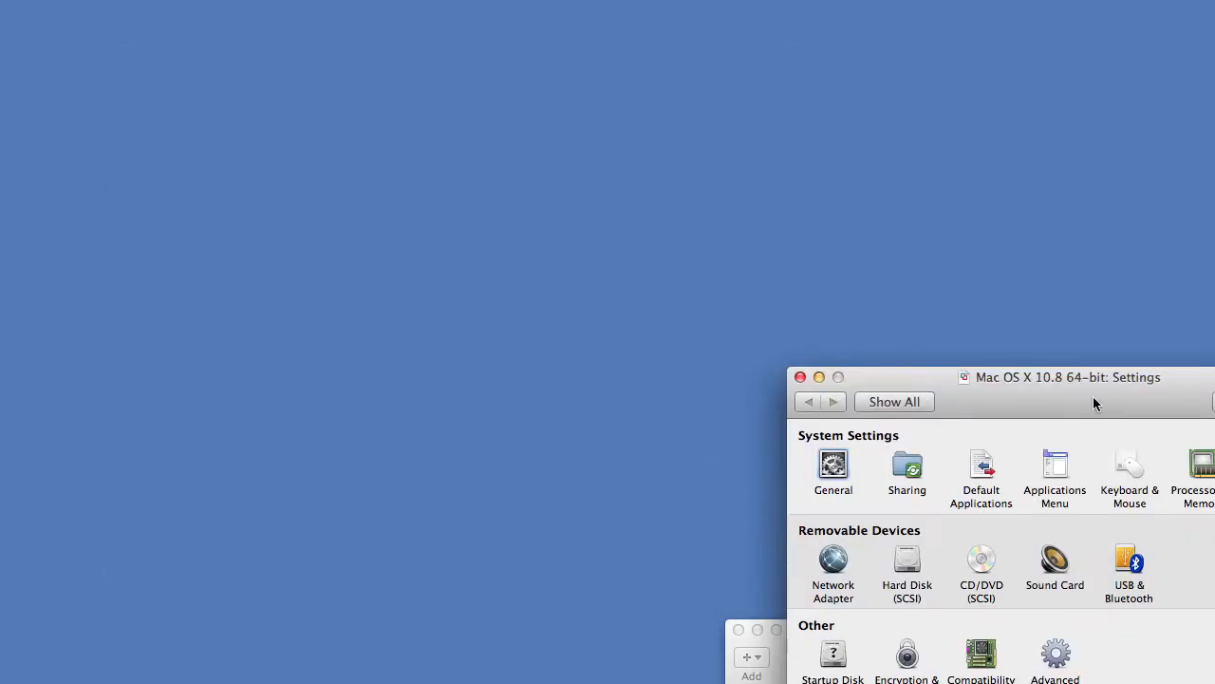
Configure the virtual machine with 2 processor cores and 4096 MB of memory, and close its settings
left_click_drag(1098, 401, 670, 121)
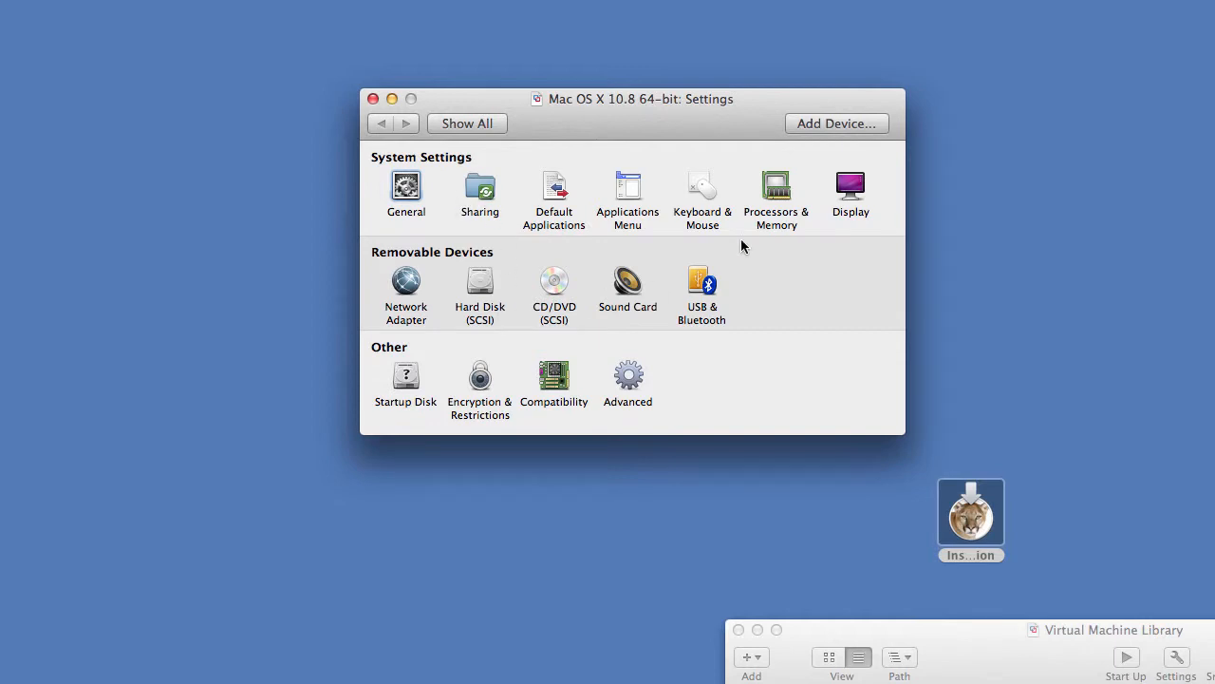
left_click(775, 193)
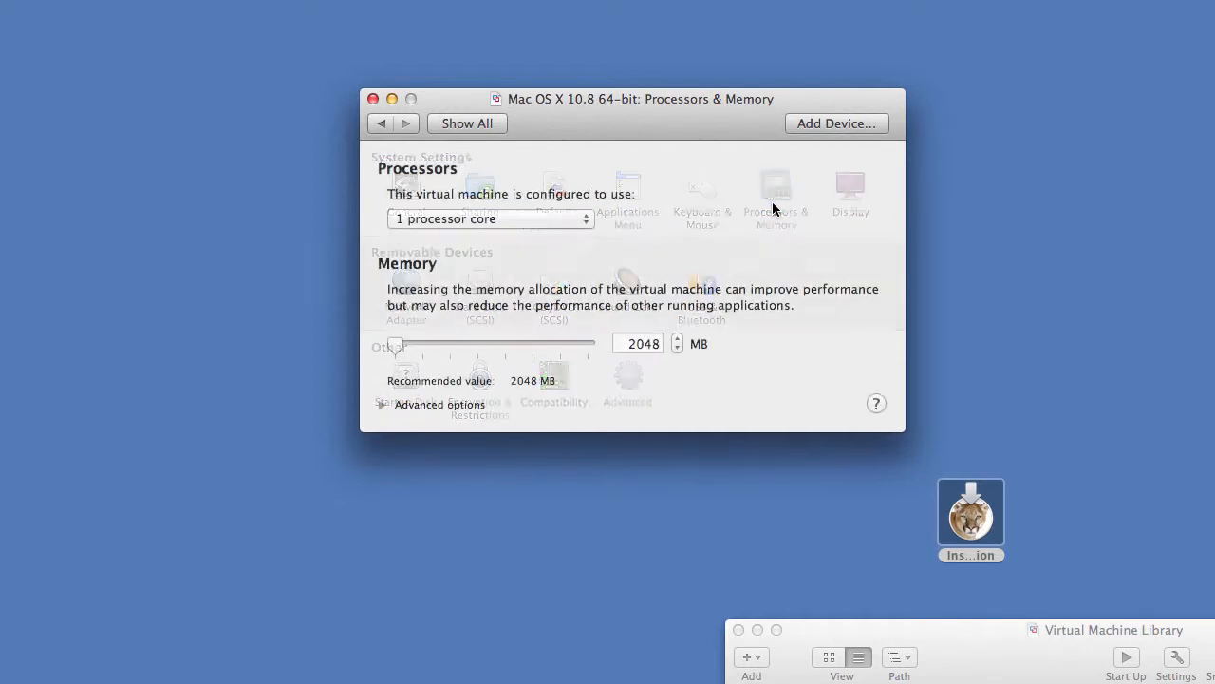
left_click(550, 219)
left_click(541, 240)
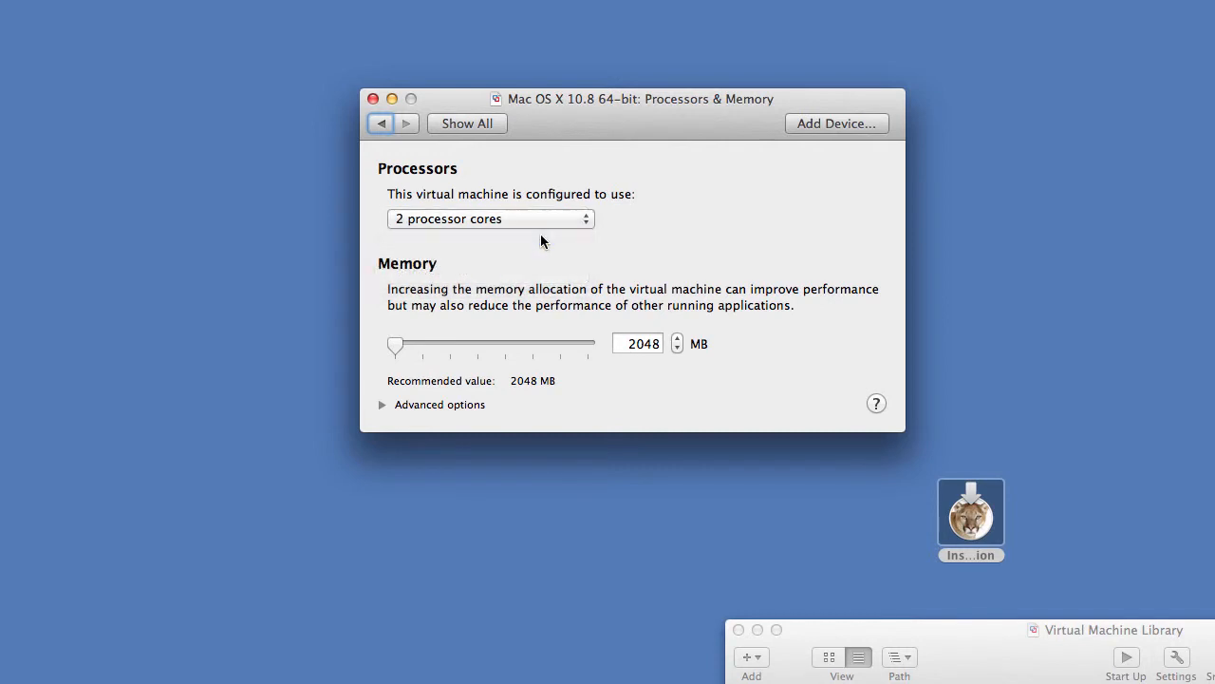
double_click(635, 339)
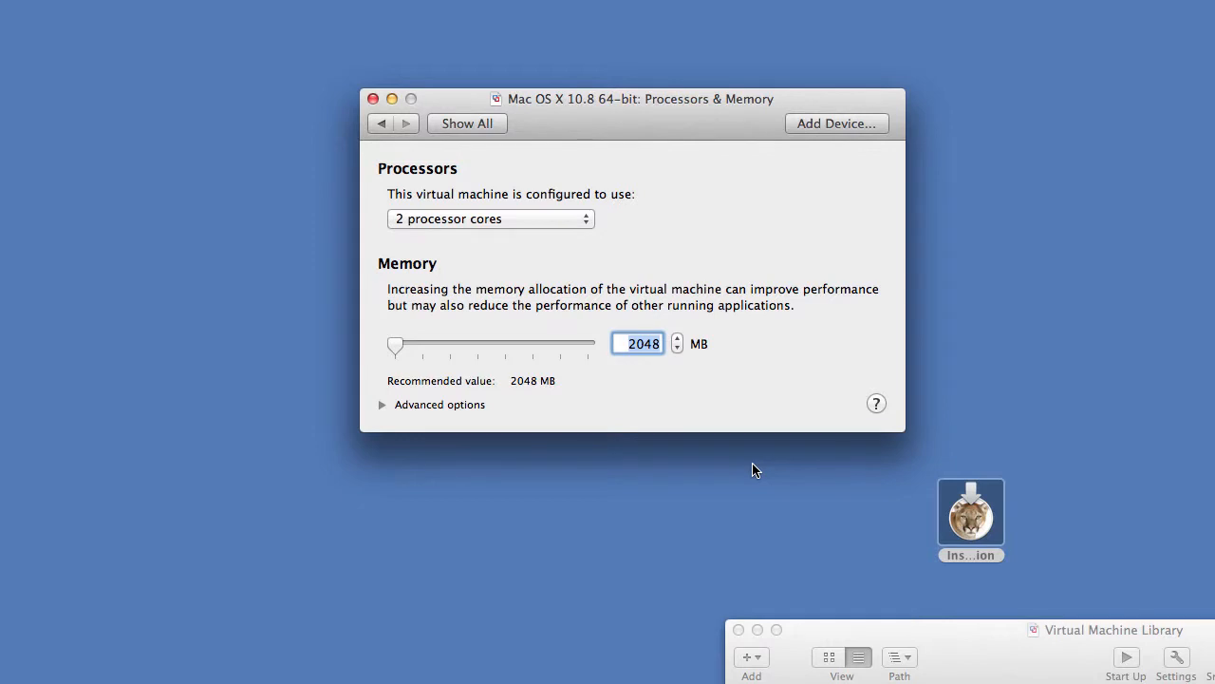
type("4096")
key("Tab")
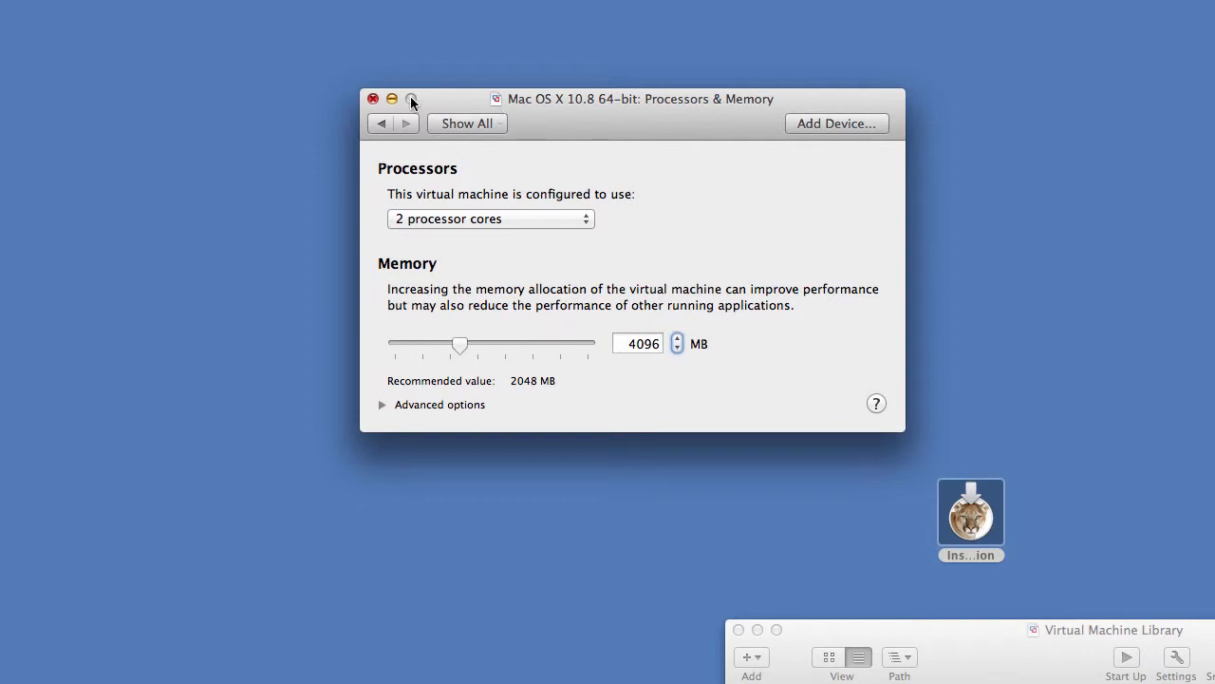
left_click(462, 124)
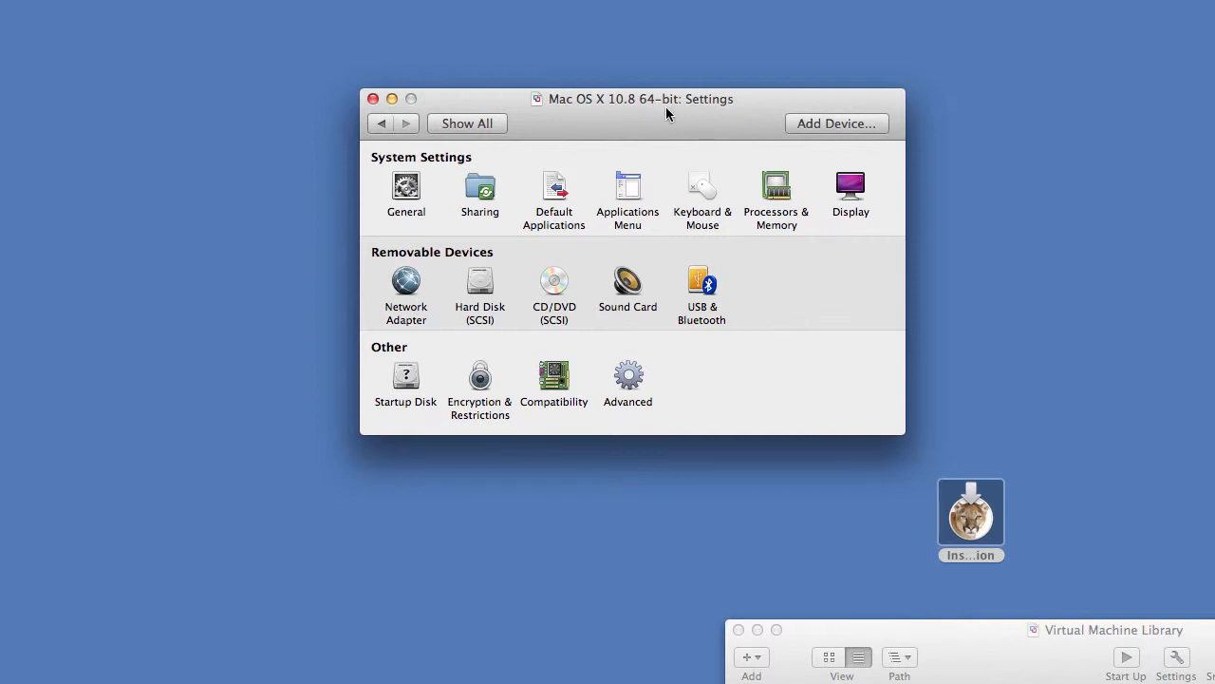
left_click(373, 99)
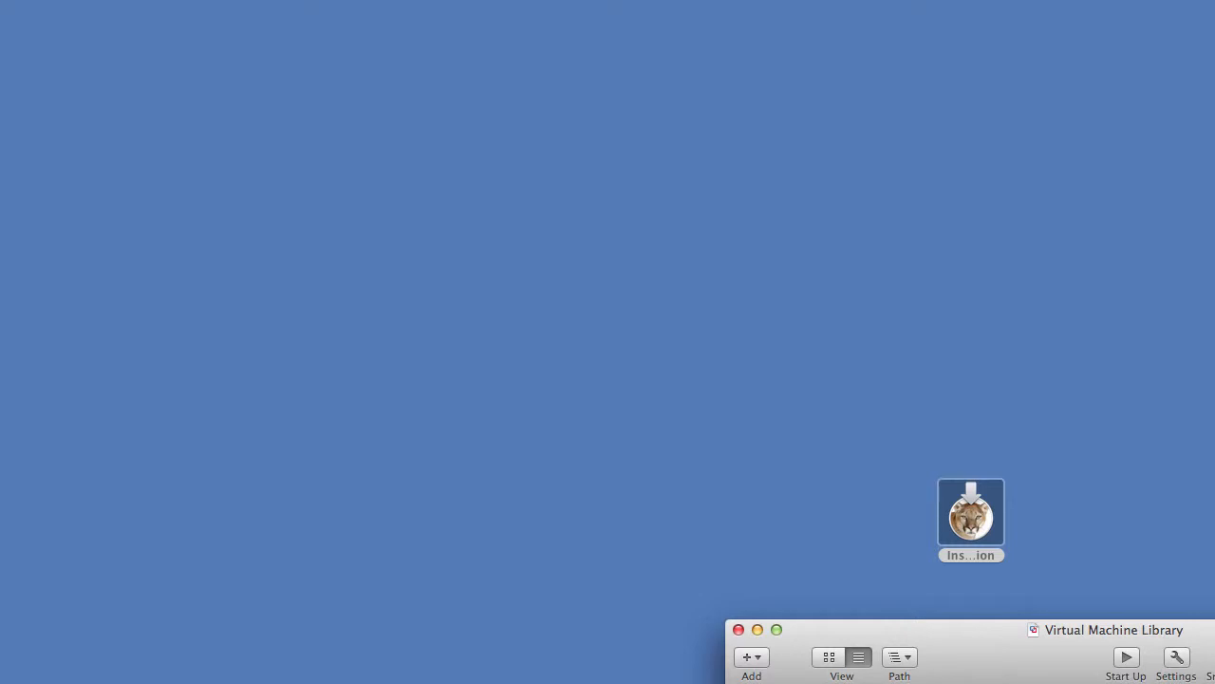
Review the virtual machine's hard disk size in its settings, then close them
left_click(1177, 662)
left_click_drag(1115, 391, 661, 81)
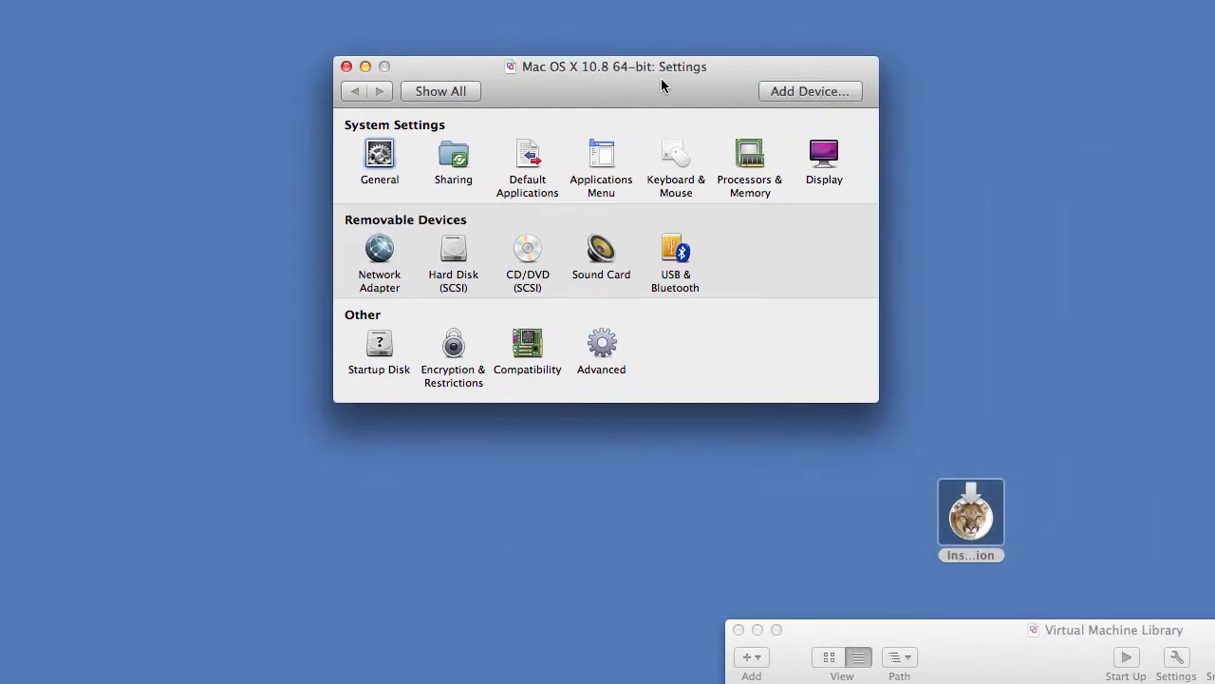
left_click(454, 250)
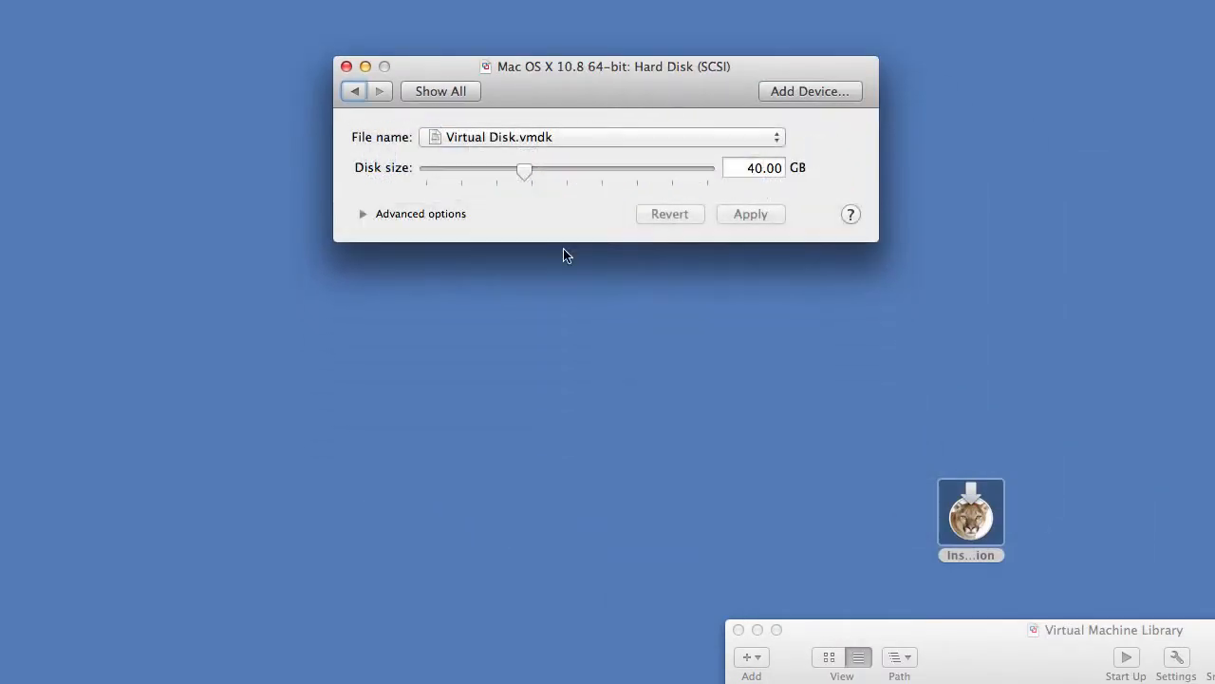
left_click(347, 67)
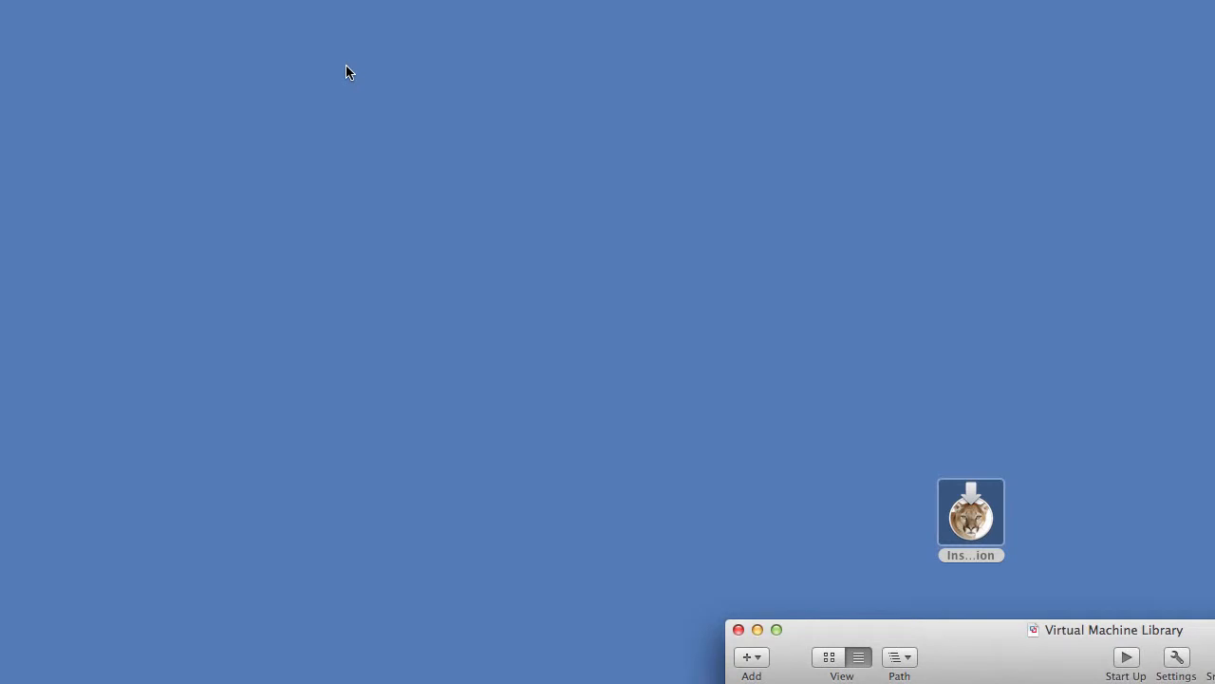
Start up the Mac OS X 10.8 64-bit virtual machine and move its window higher on the desktop
left_click(1126, 657)
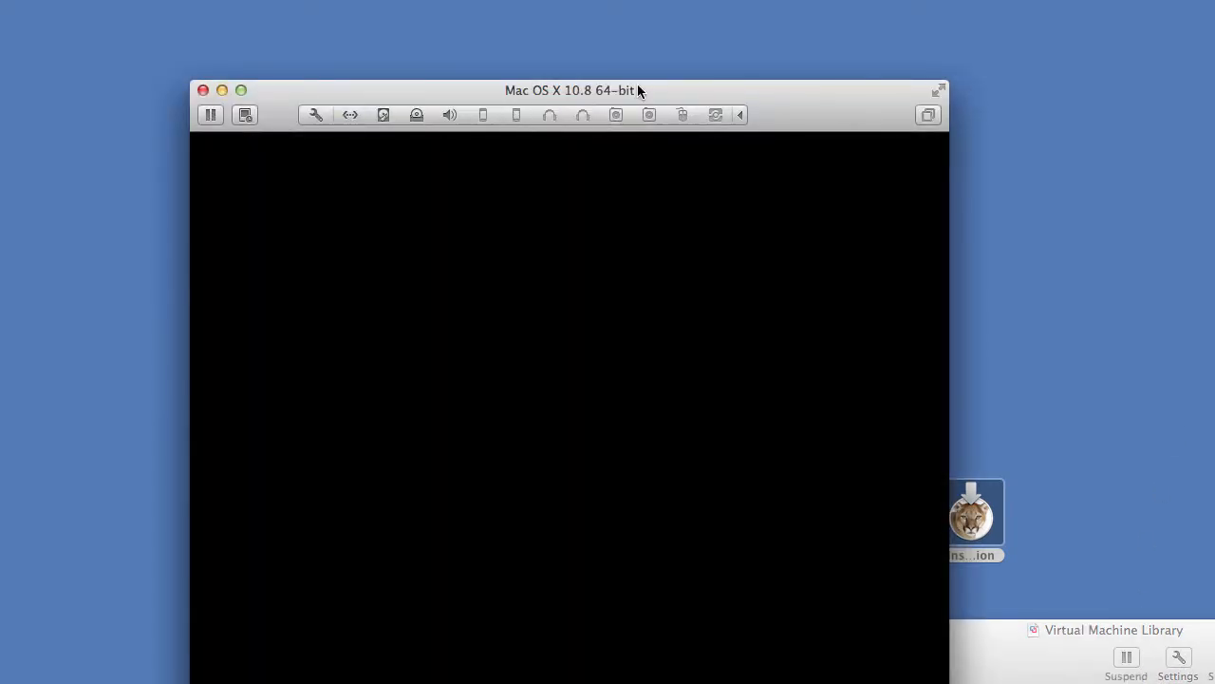
left_click_drag(637, 84, 617, 19)
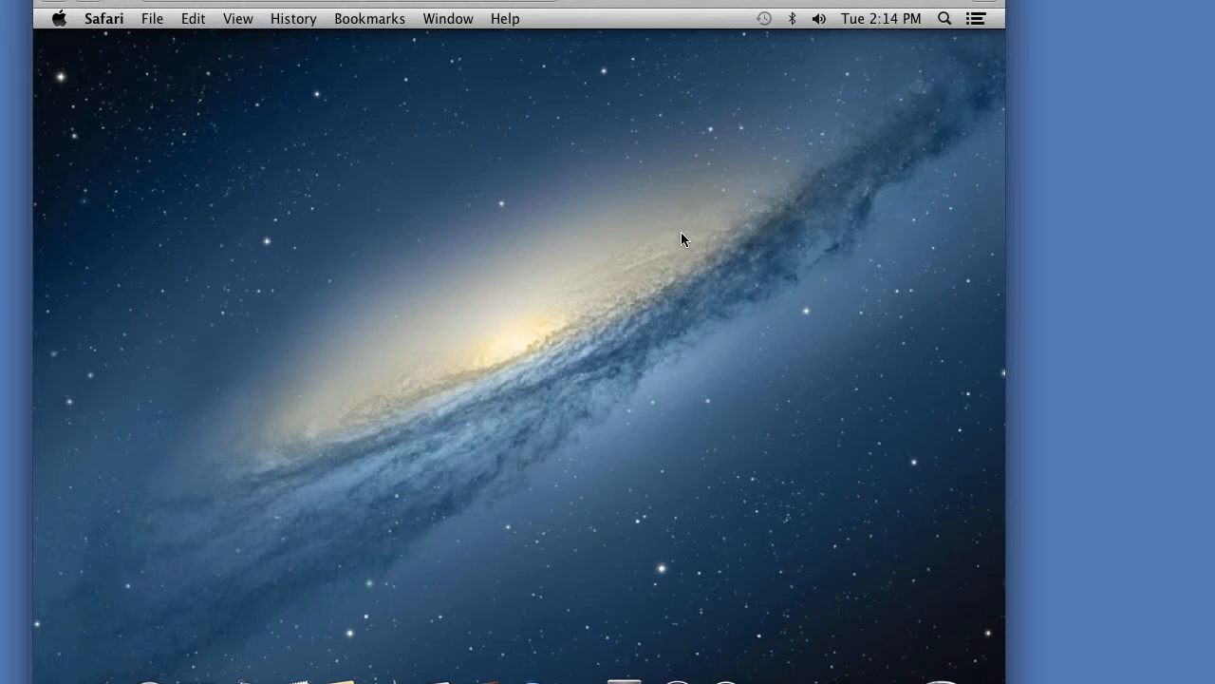
Set the guest system's scaled display resolution to 1280 × 800 in System Preferences and close the preferences
right_click(537, 185)
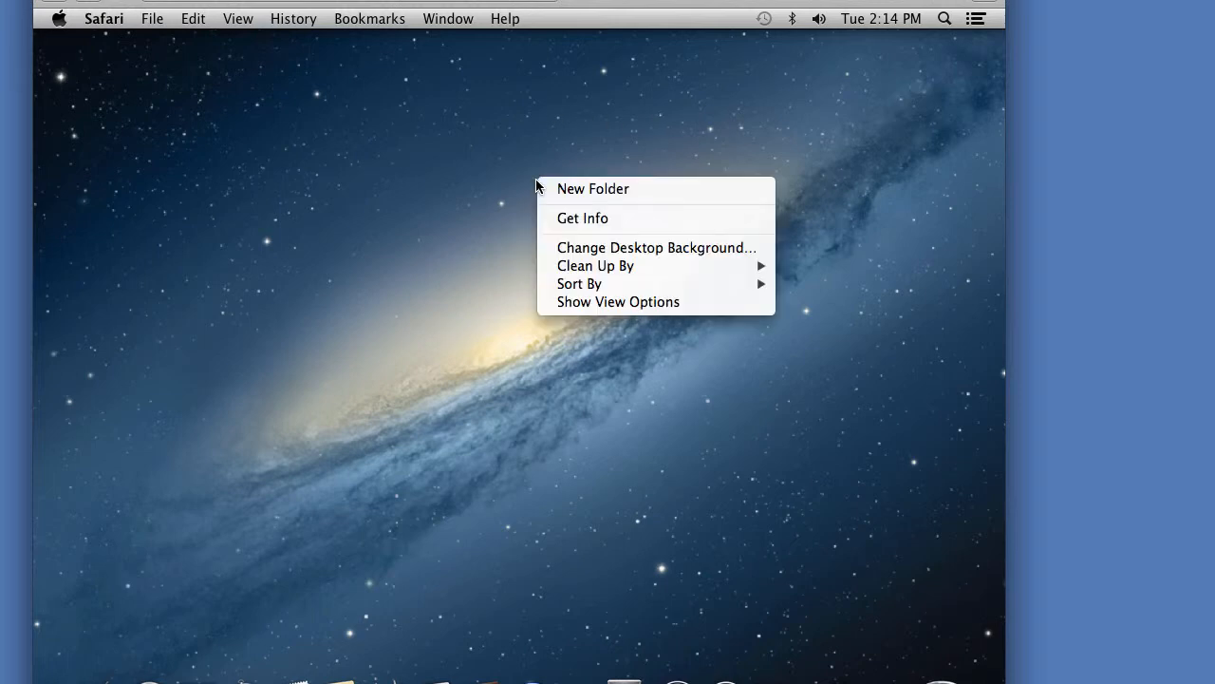
left_click(285, 152)
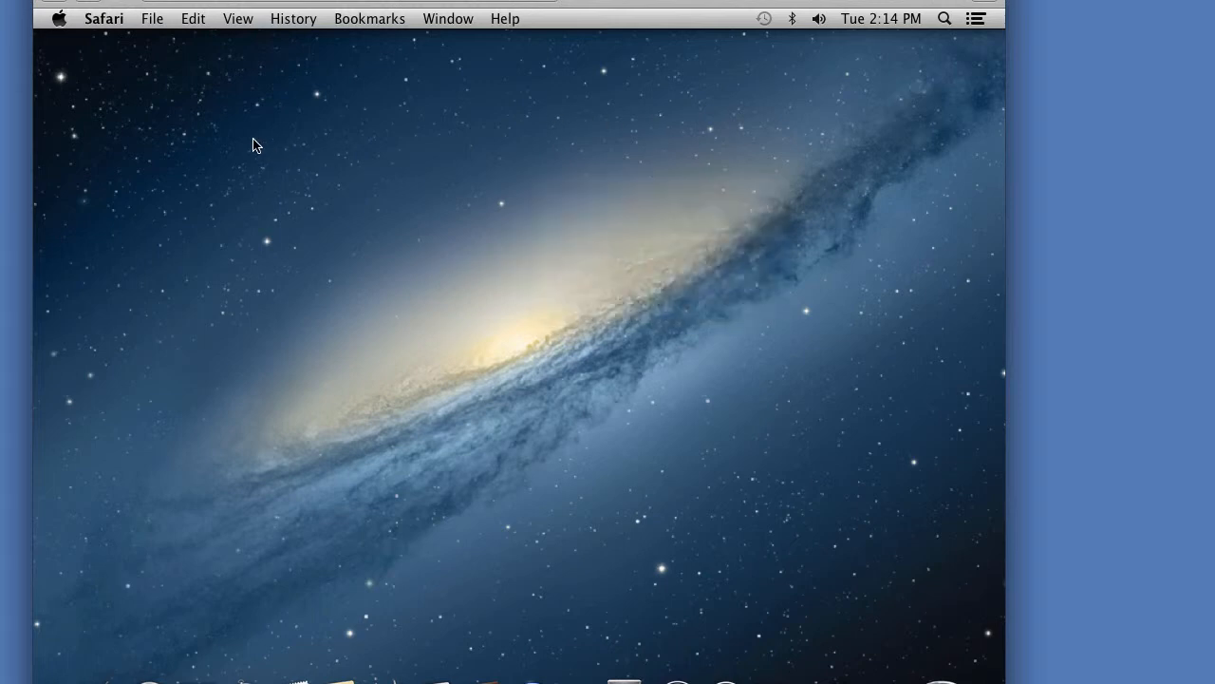
left_click(101, 19)
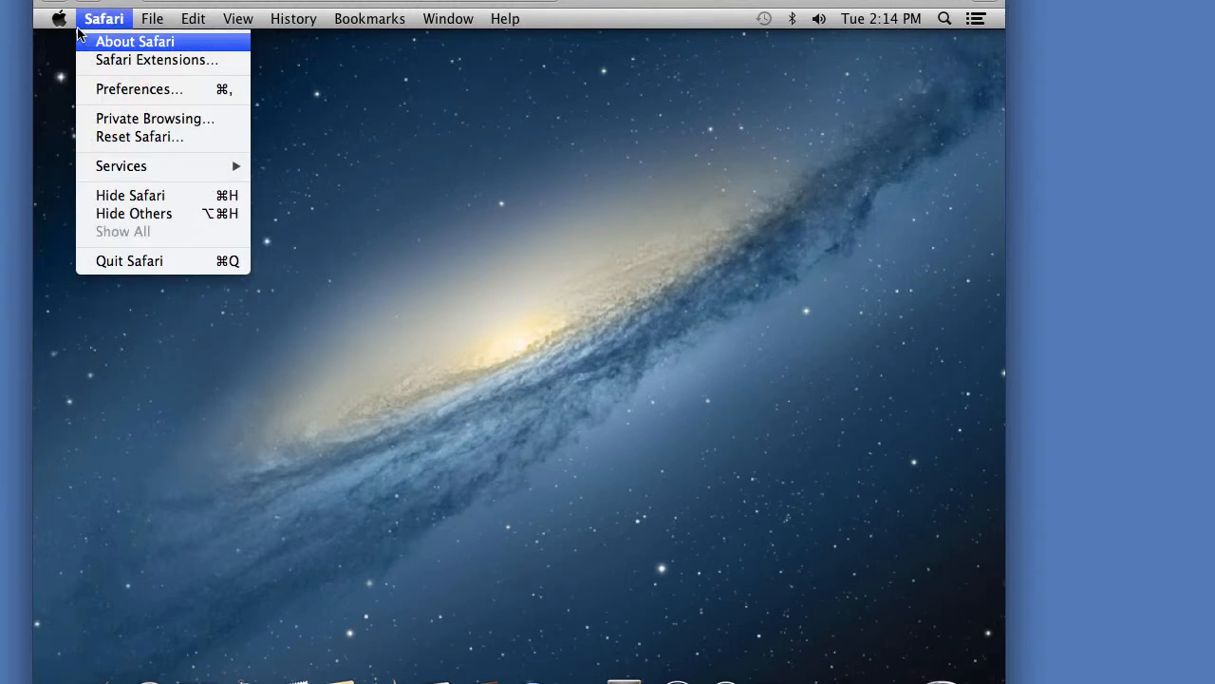
mouse_move(59, 18)
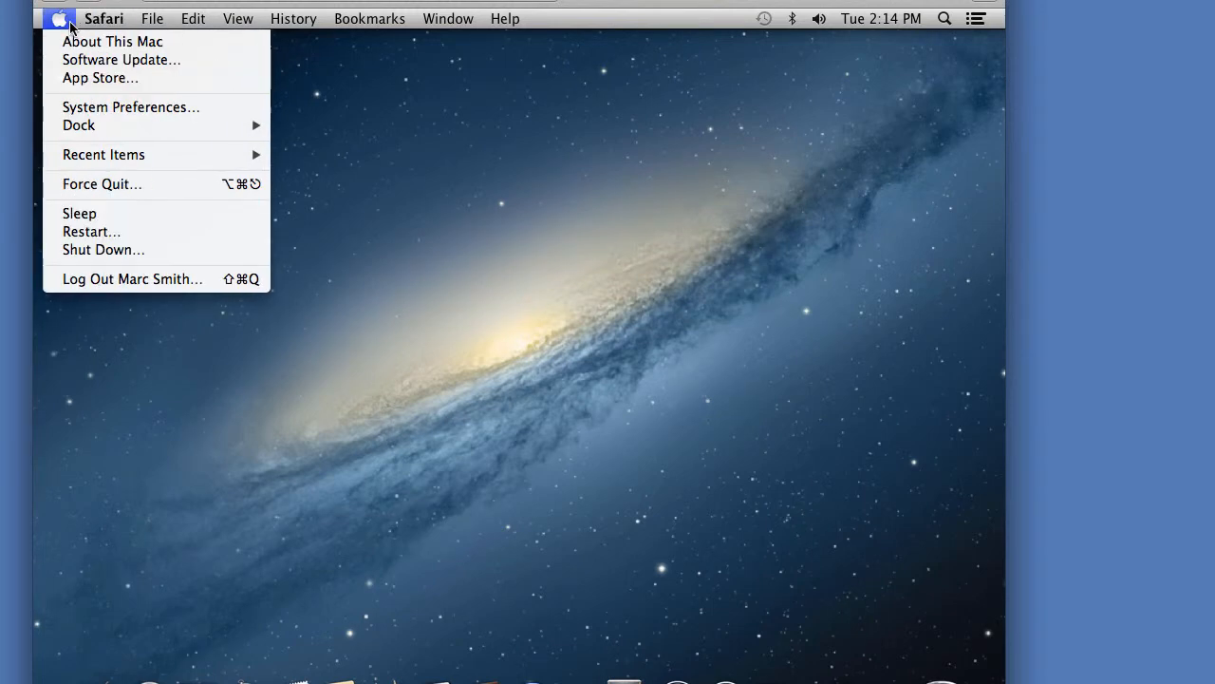
left_click(110, 107)
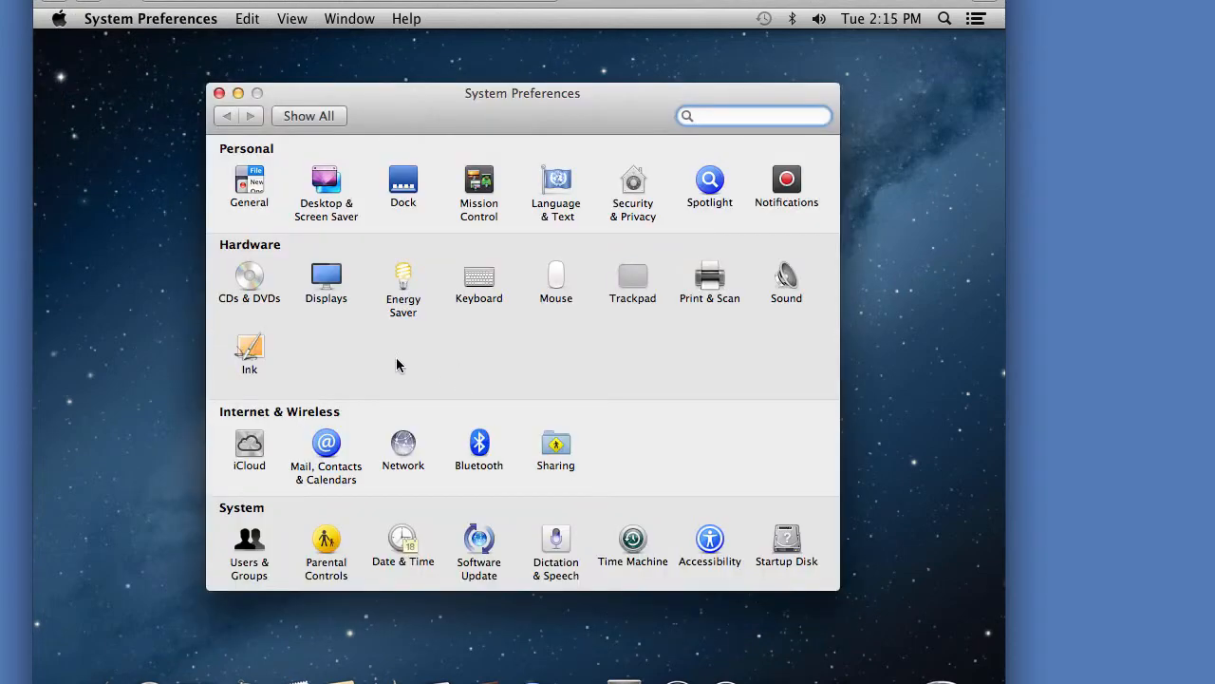
left_click(333, 277)
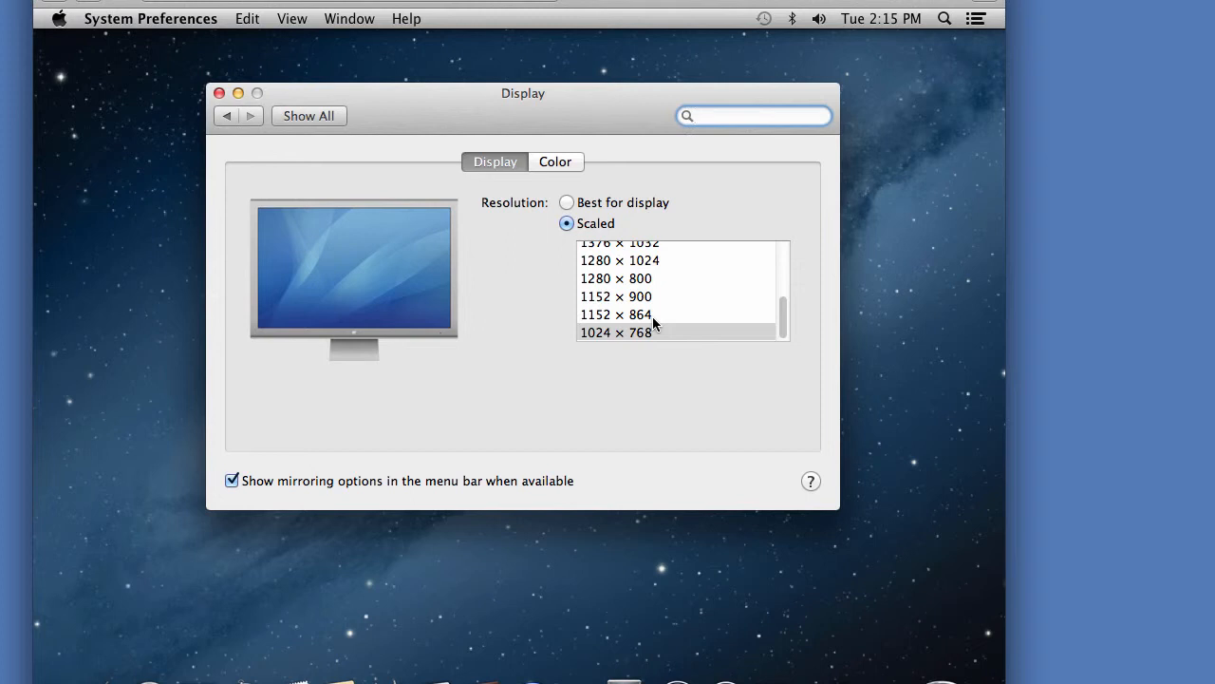
scroll(653, 317, "up", 1)
scroll(652, 317, "up", 1)
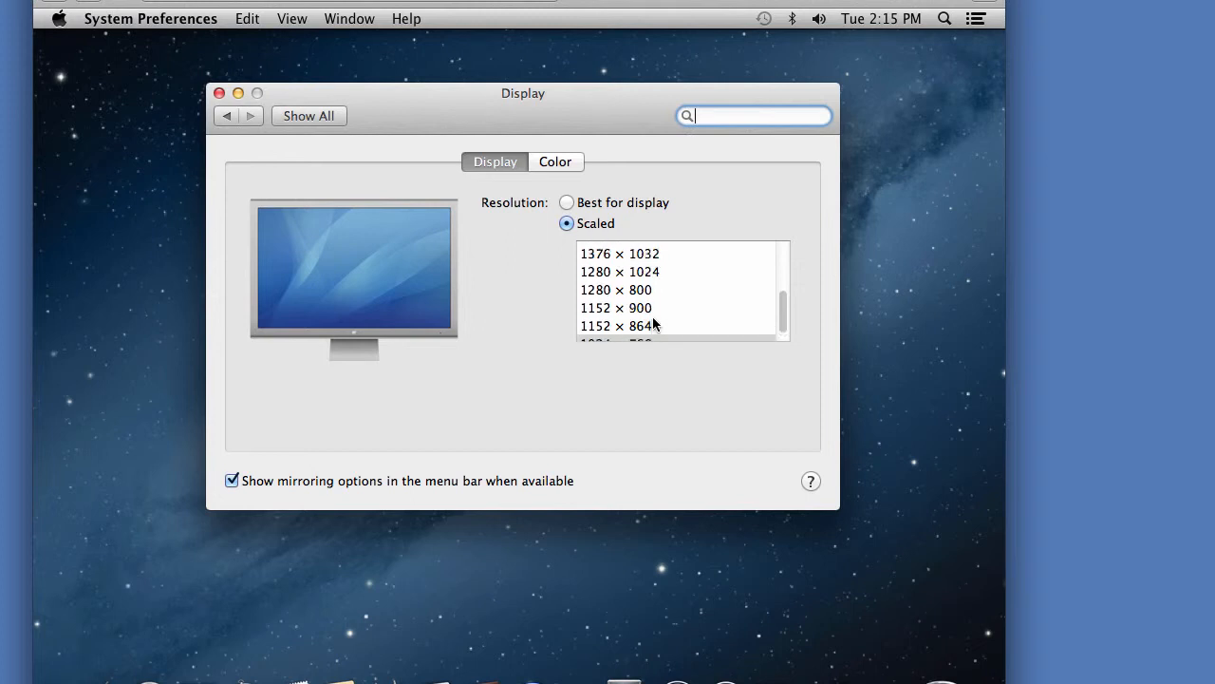
left_click(635, 290)
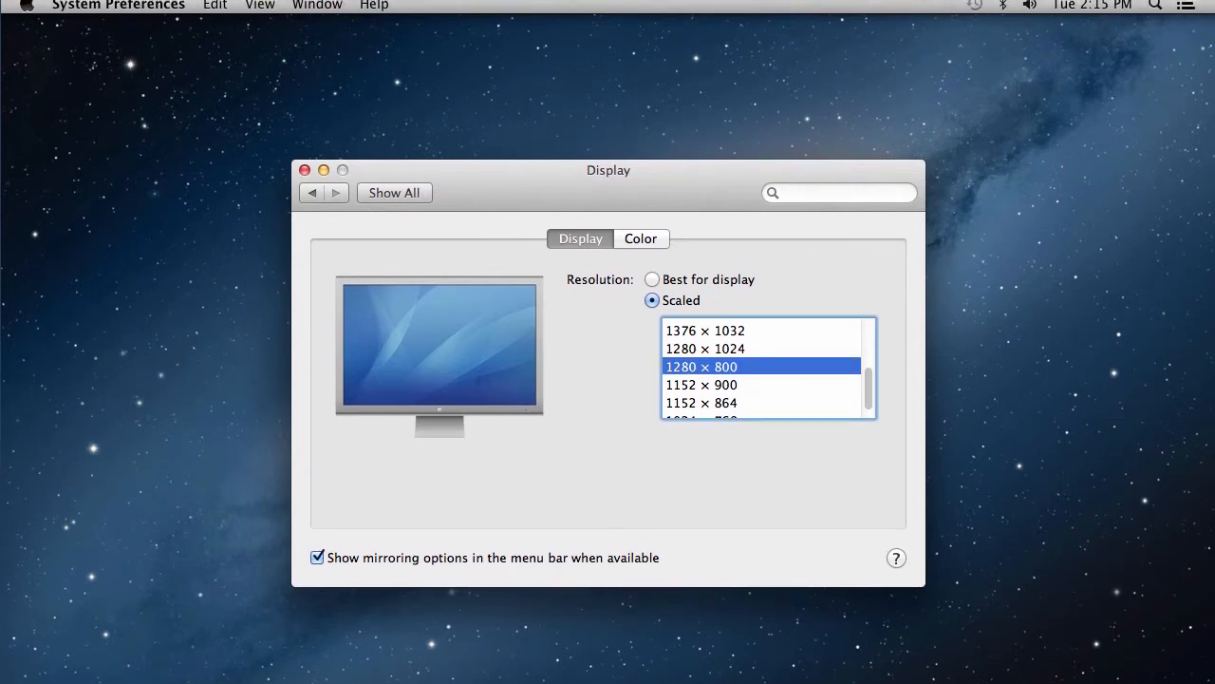
left_click(304, 170)
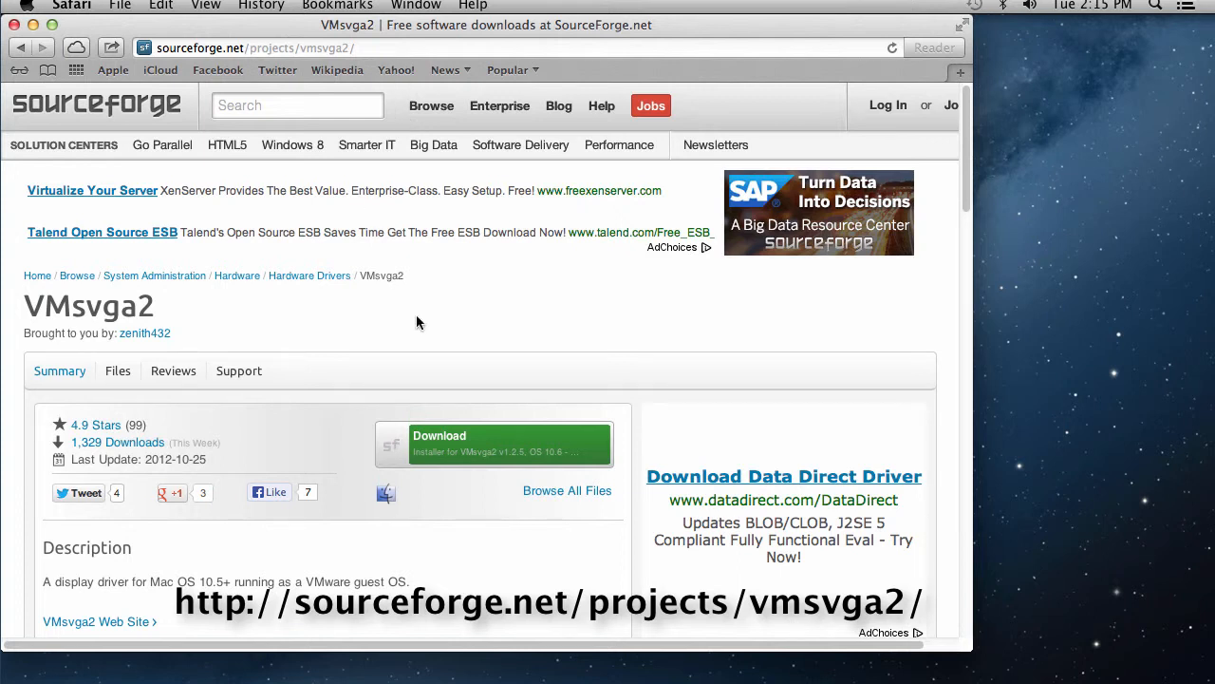
Download the VMsvga2 display driver installer from its SourceForge project page in the guest's Safari
left_click(367, 47)
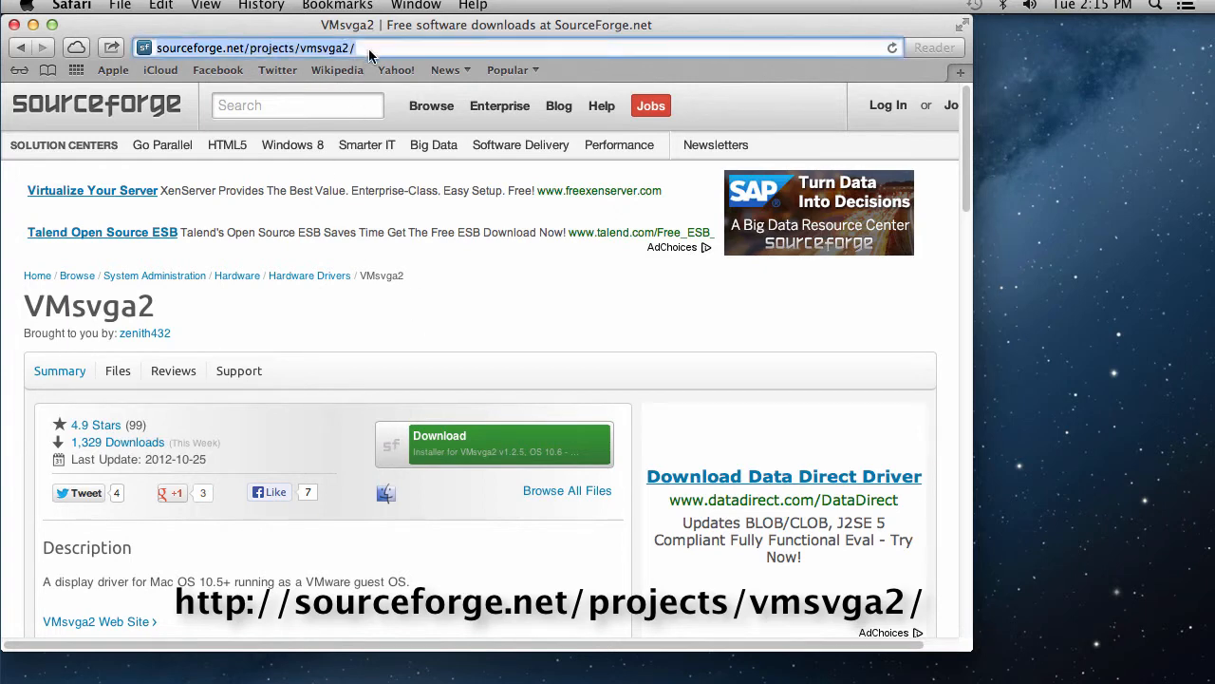
left_click(477, 455)
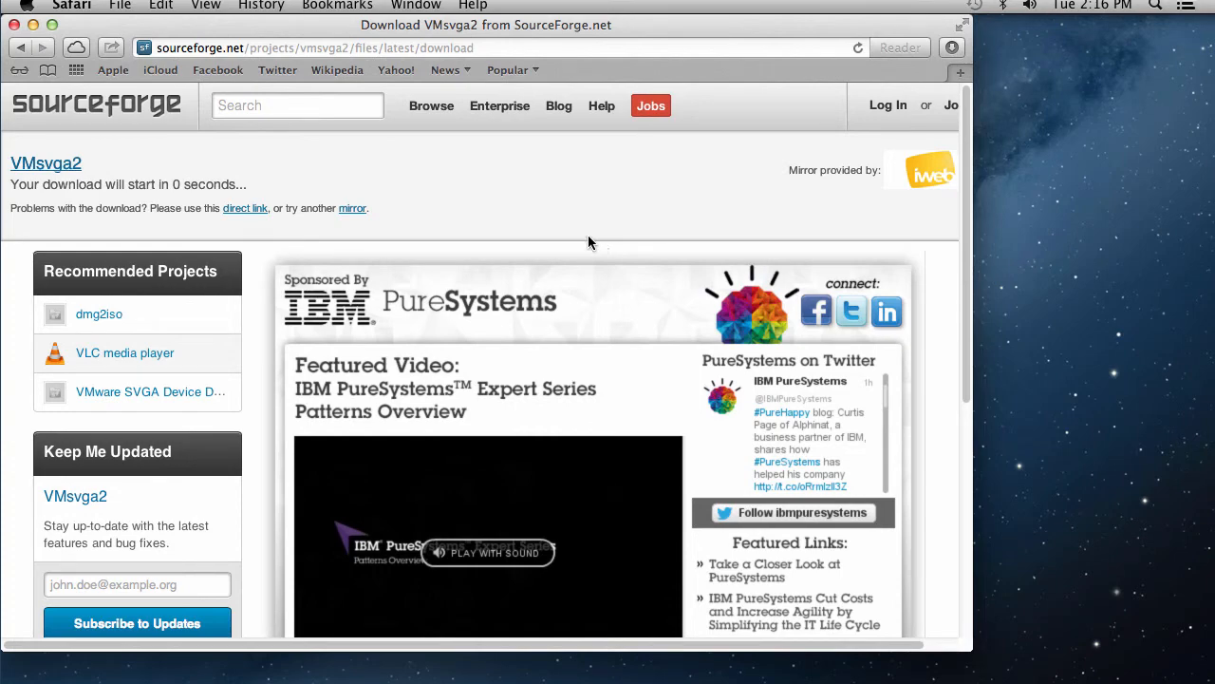
Minimize the Safari window and try to open VMsvga2_v1.2.5_OS_10.6-10.8.pkg directly from the Downloads stack
left_click(33, 24)
left_click(955, 676)
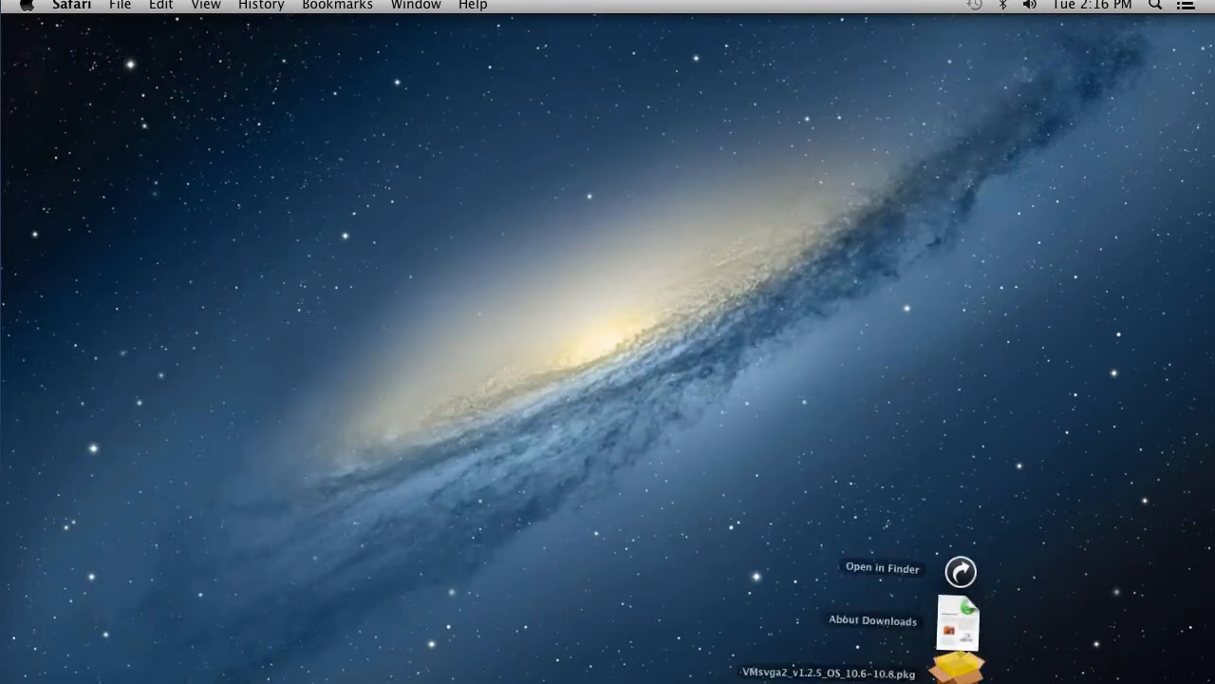
left_click(957, 663)
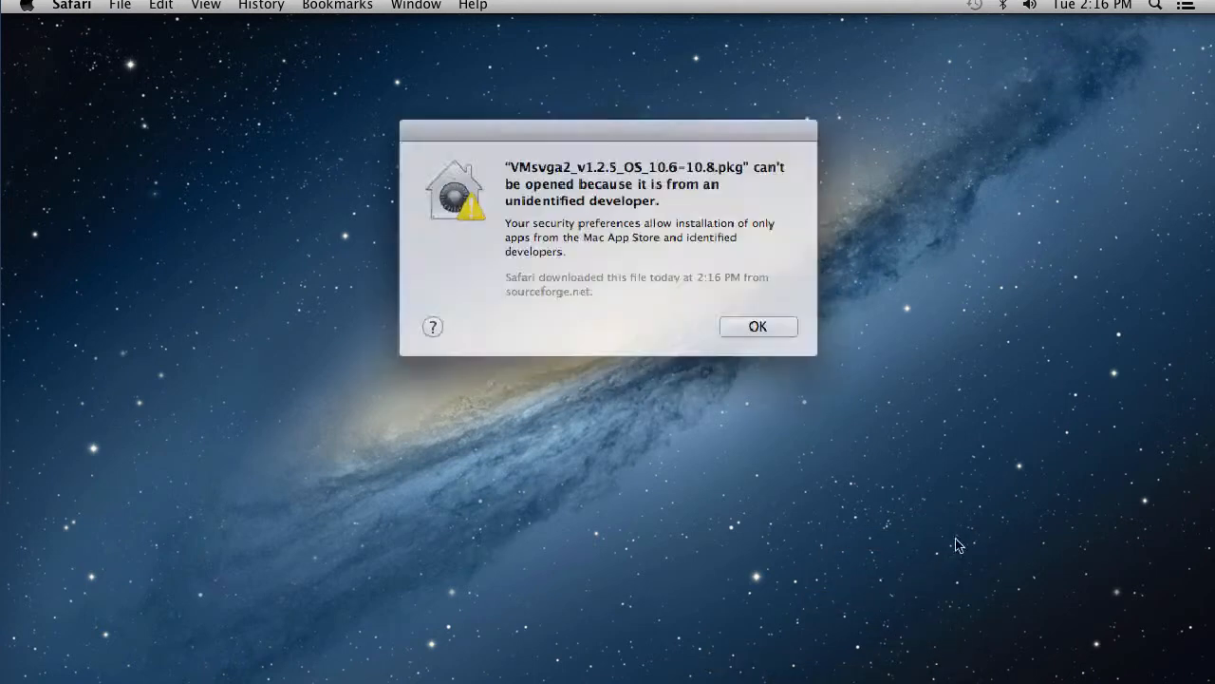
left_click(771, 326)
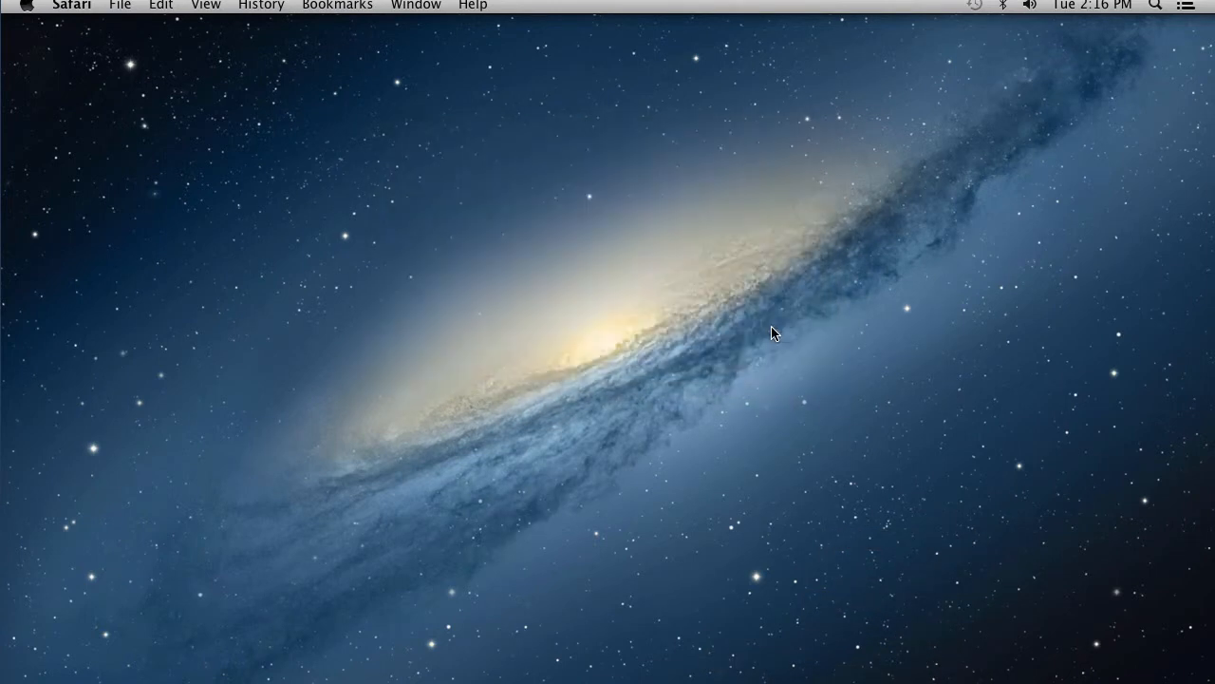
Show the Downloads folder in Finder and open VMsvga2_v1.2.5_OS_10.6-10.8.pkg from there, overriding the unidentified-developer block
left_click(956, 670)
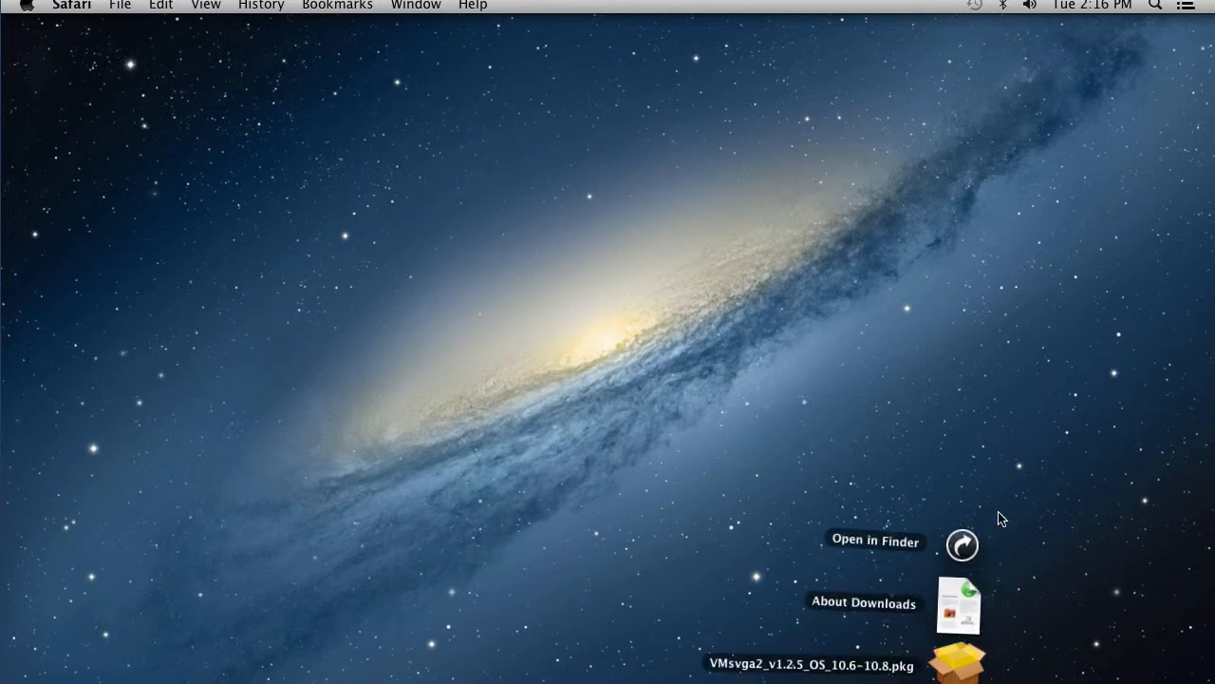
left_click(963, 545)
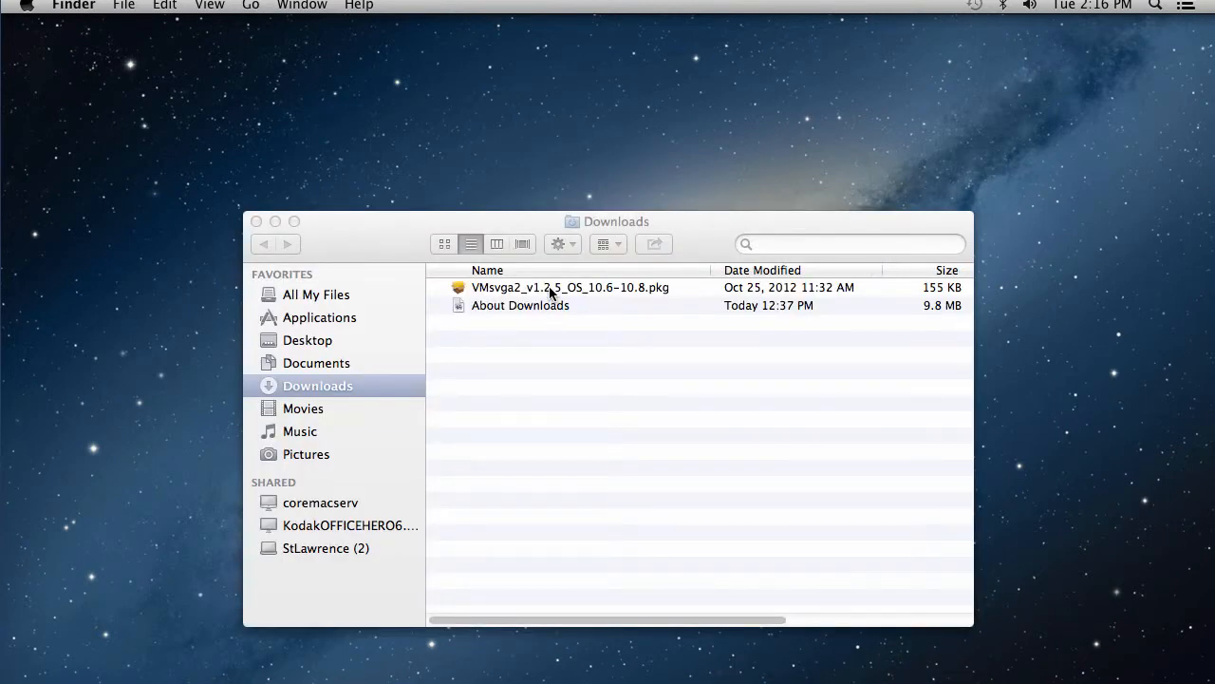
right_click(550, 289)
left_click(584, 298)
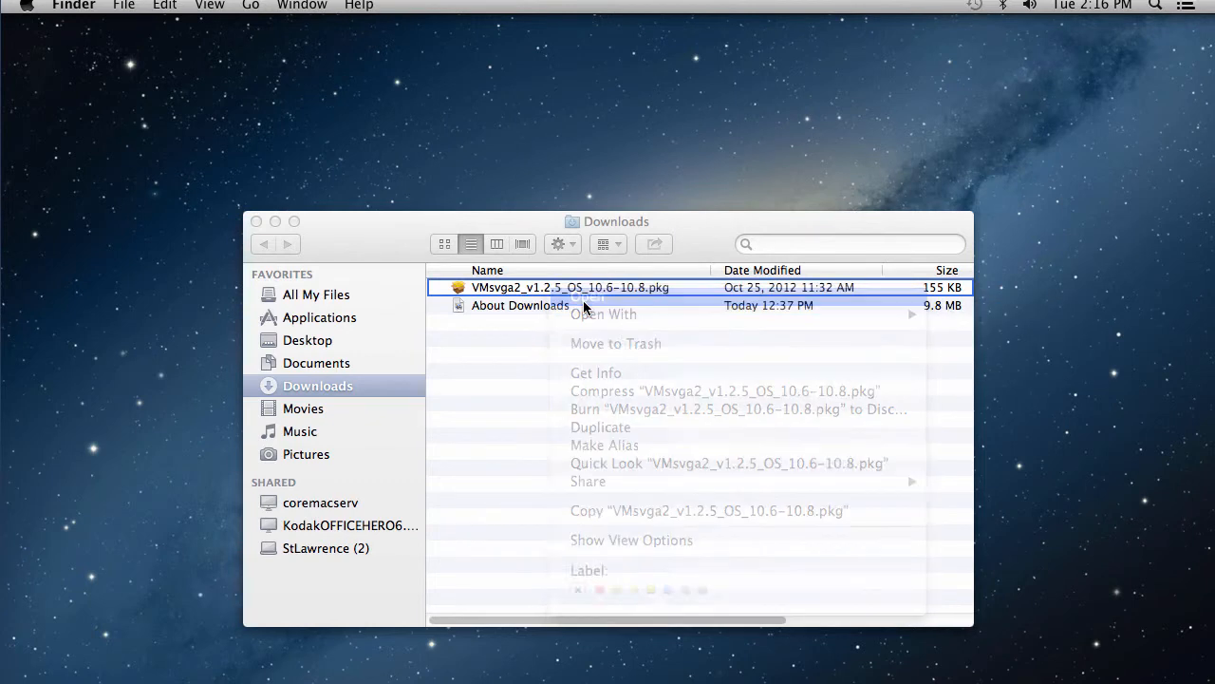
left_click(646, 315)
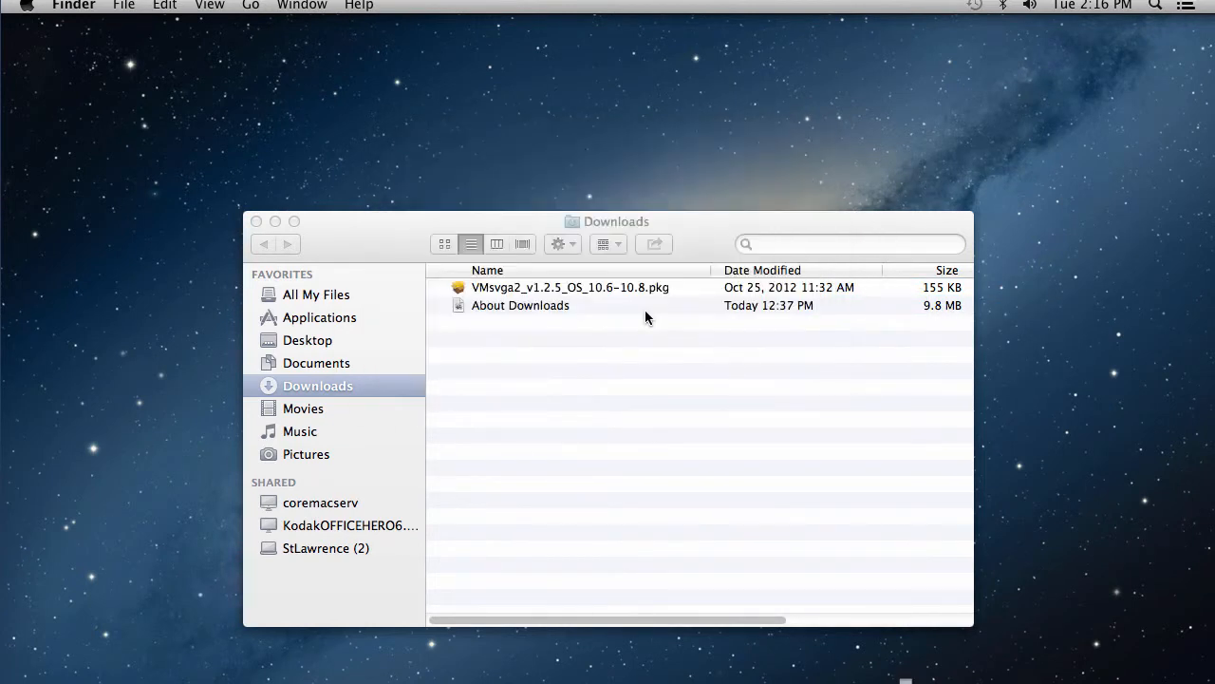
Install the VMware SVGA II Display Driver v1.2.5, authorizing it with the account password and agreeing to the required restart
left_click(865, 504)
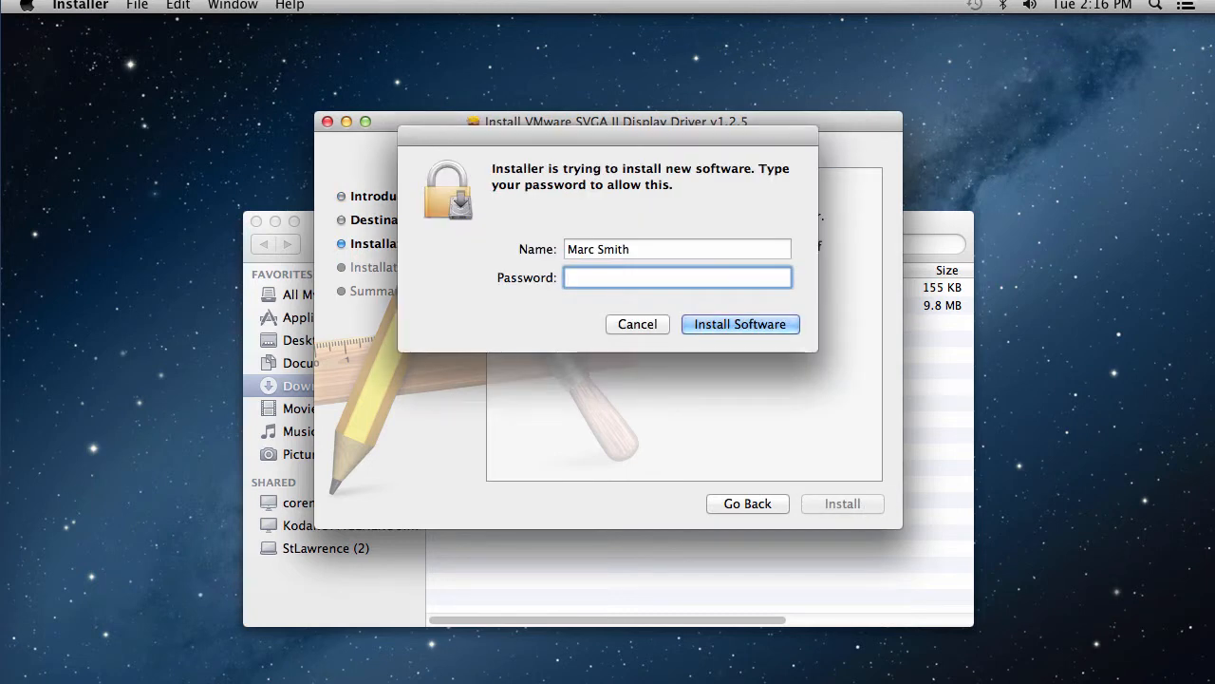
type("•••••••")
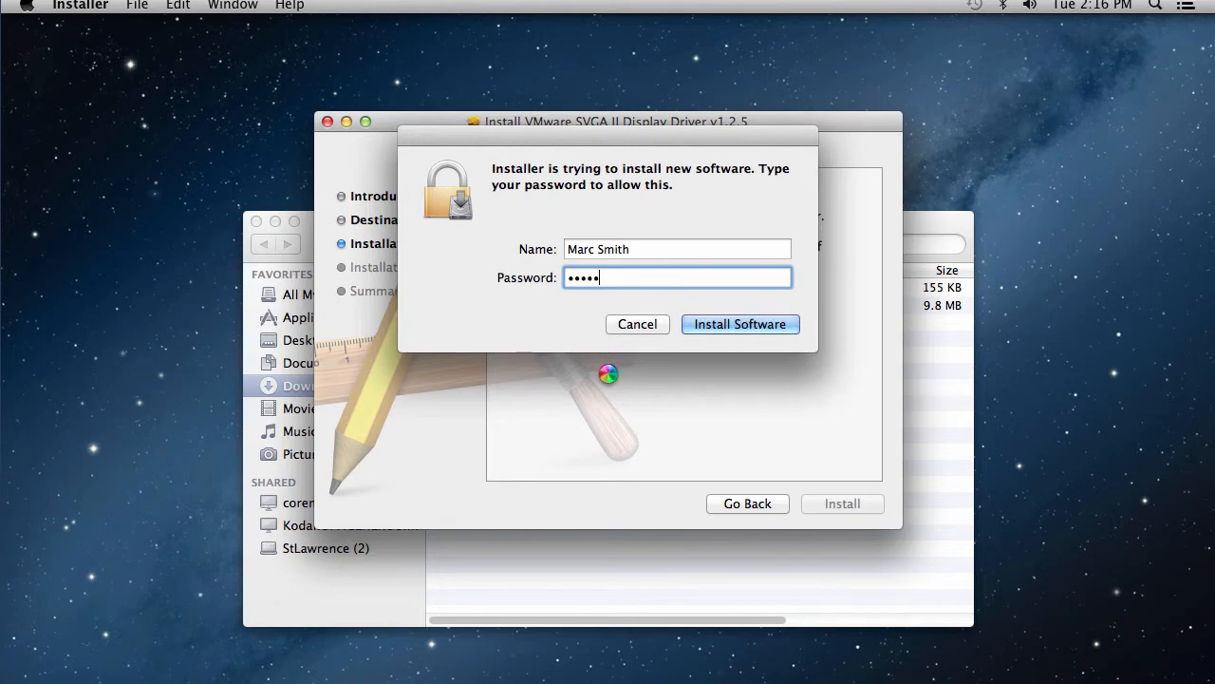
key("Return")
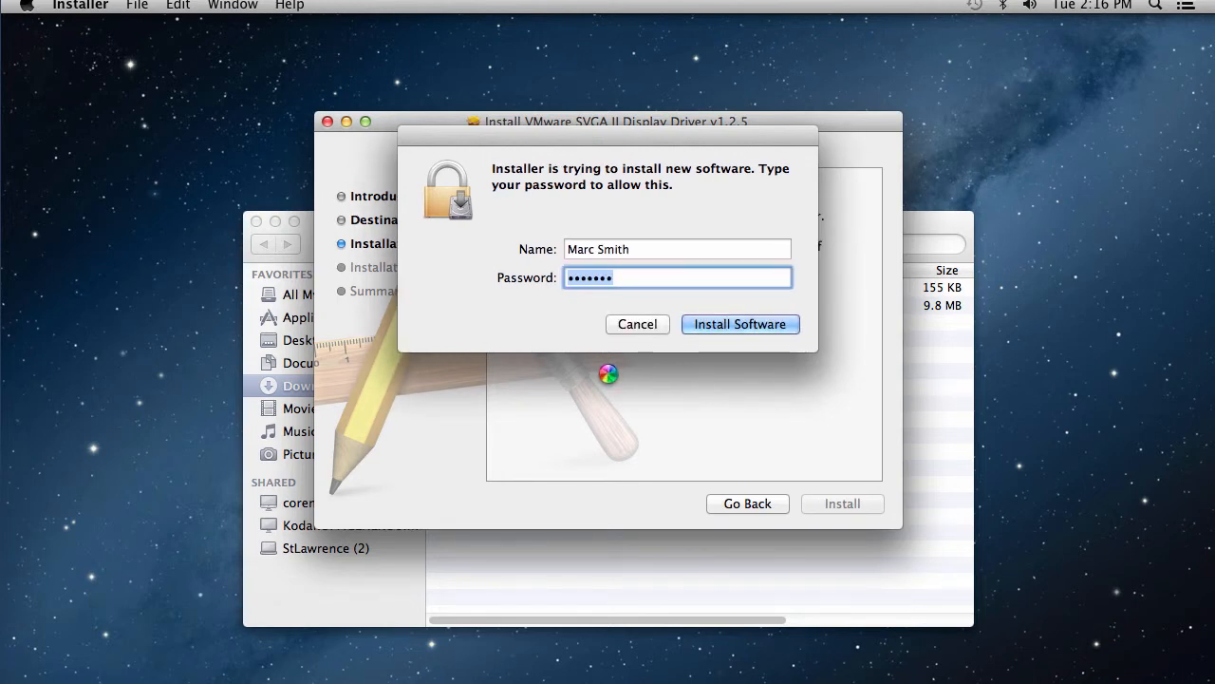
type("•••••••")
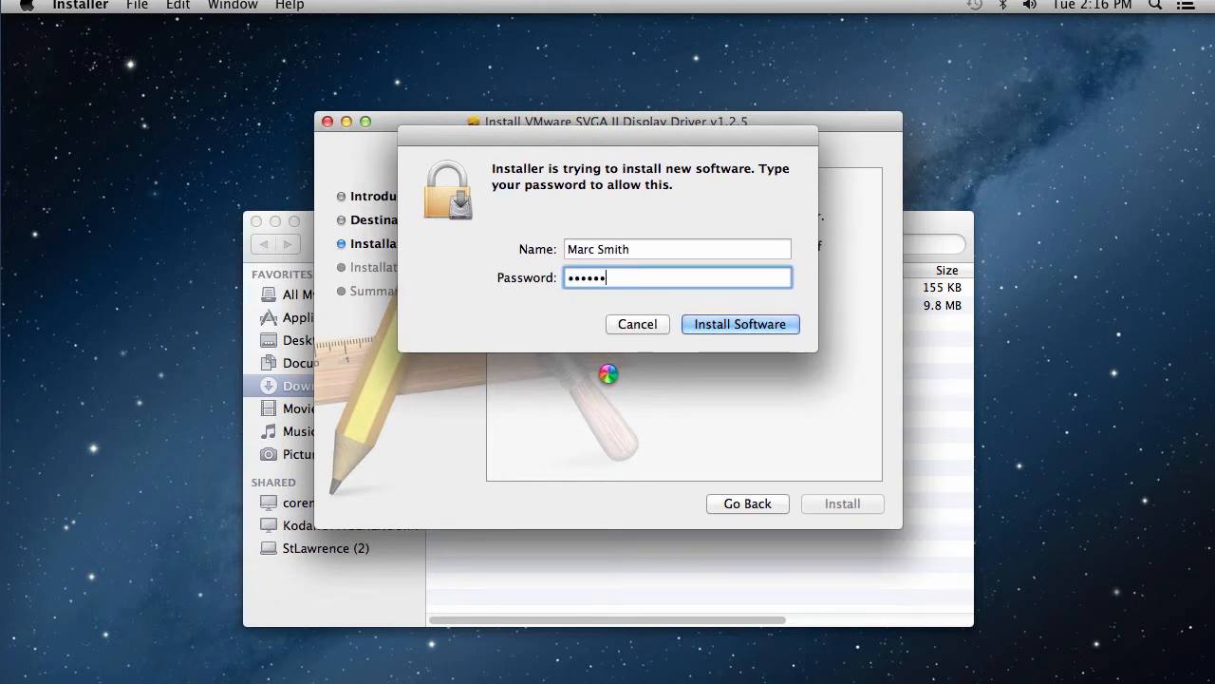
key("Return")
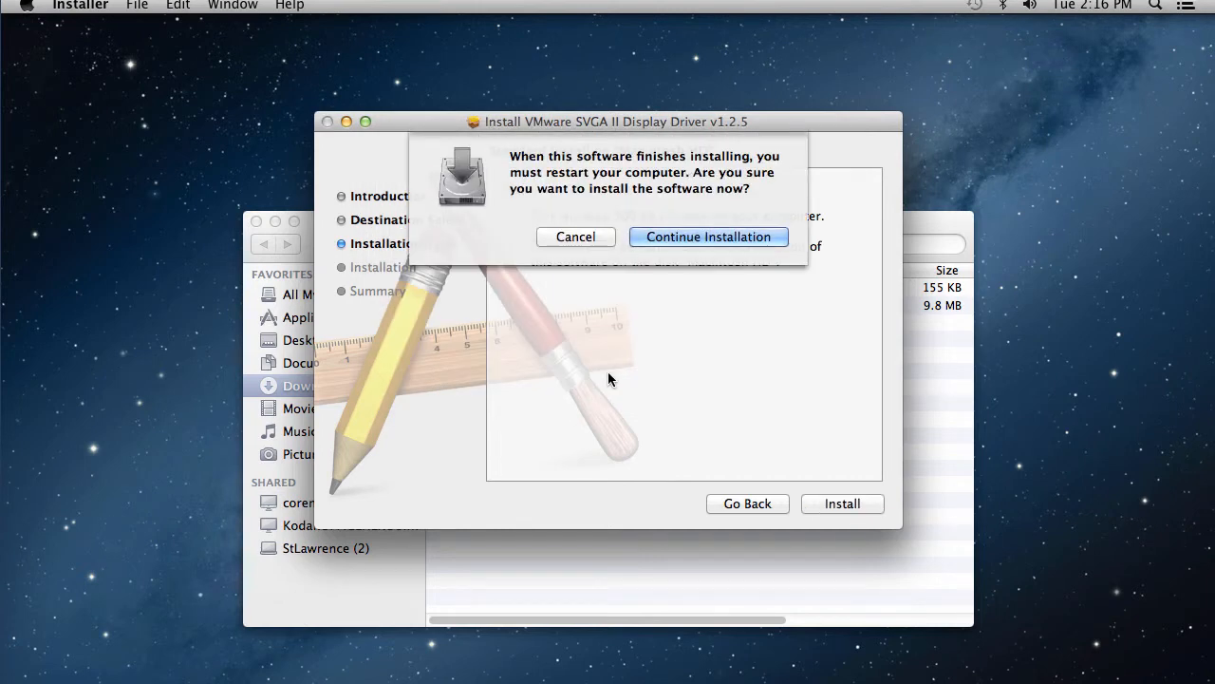
left_click(668, 237)
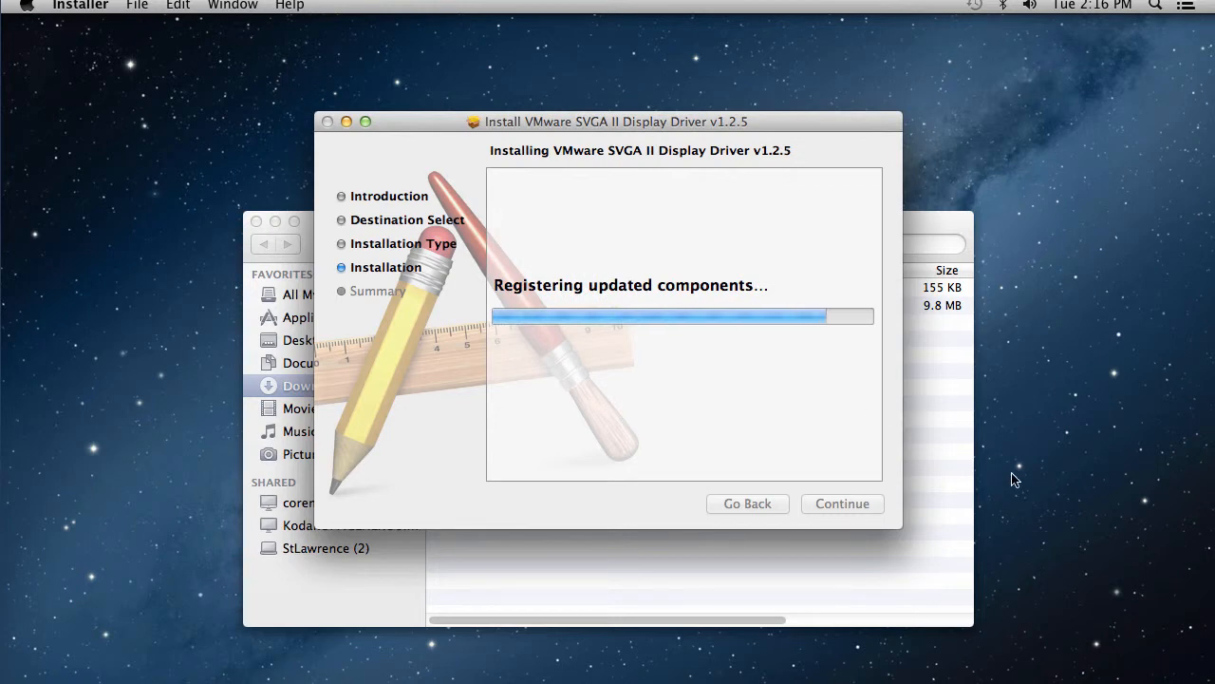
left_click(1019, 516)
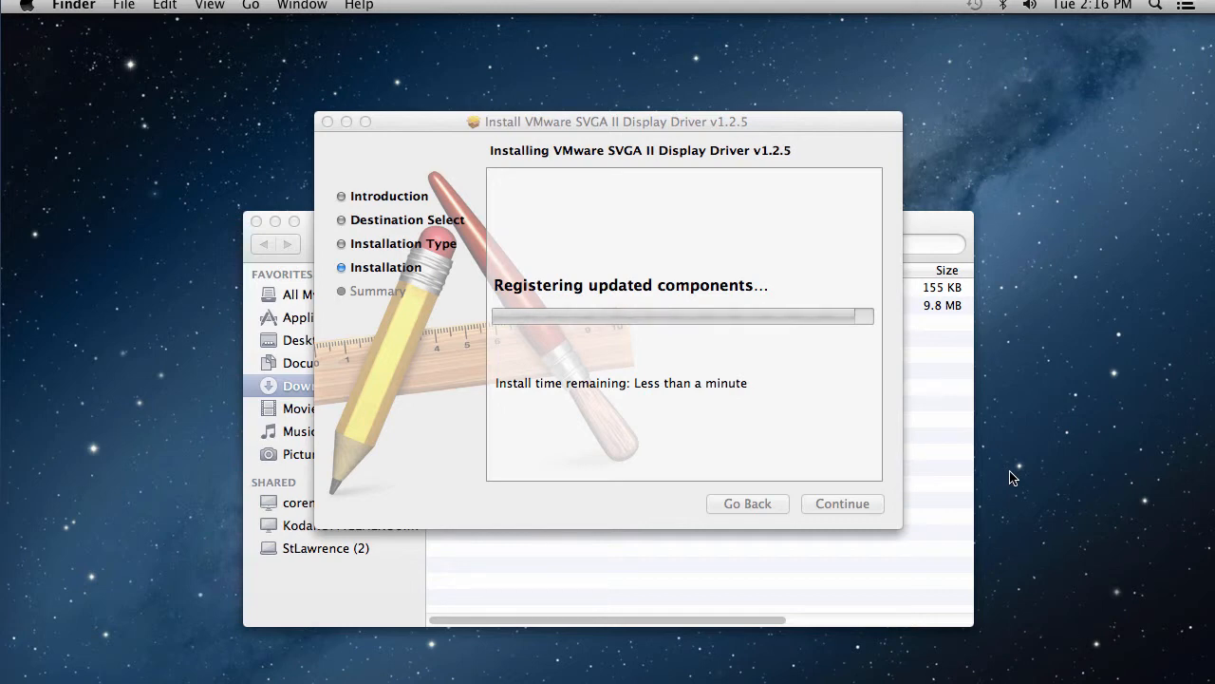
left_click(717, 199)
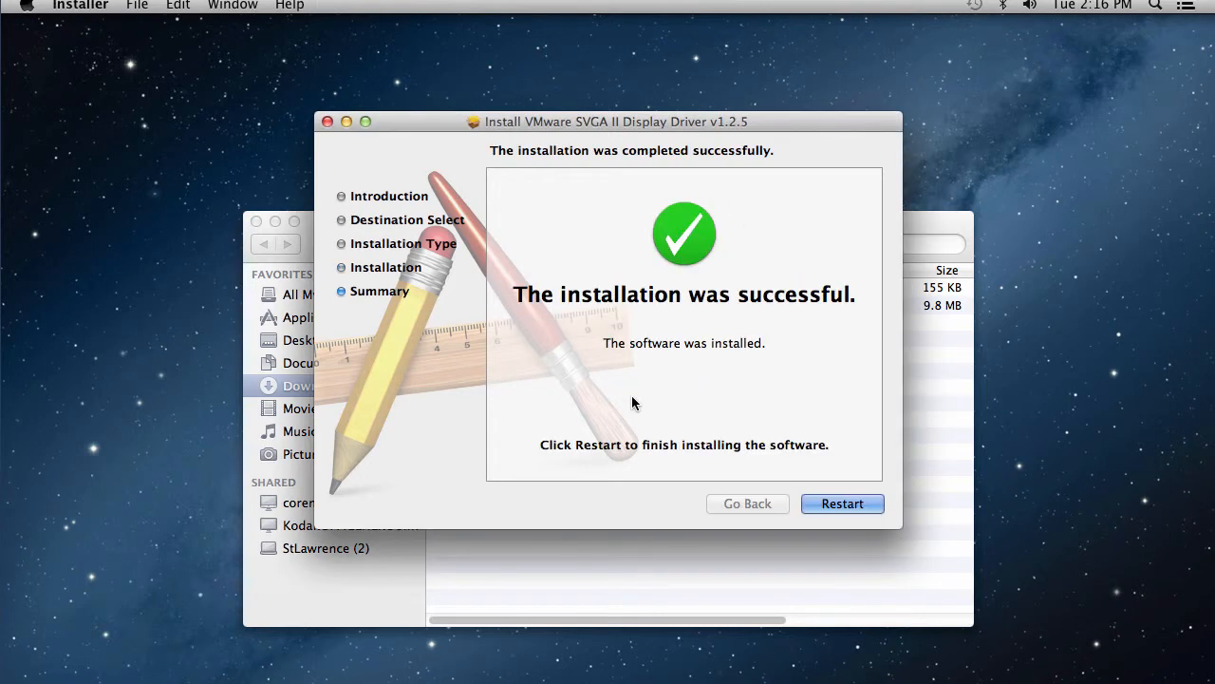
Restart the guest system to finish the driver installation and log back in with the account password
left_click(841, 505)
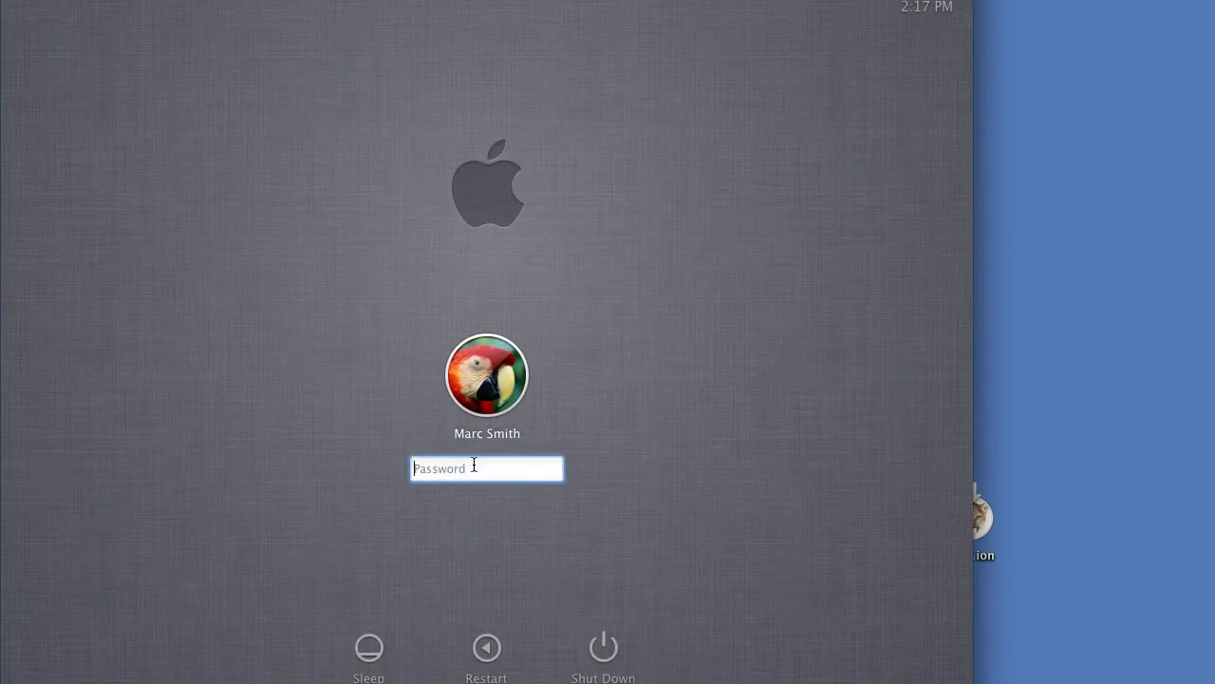
type("********")
key("Return")
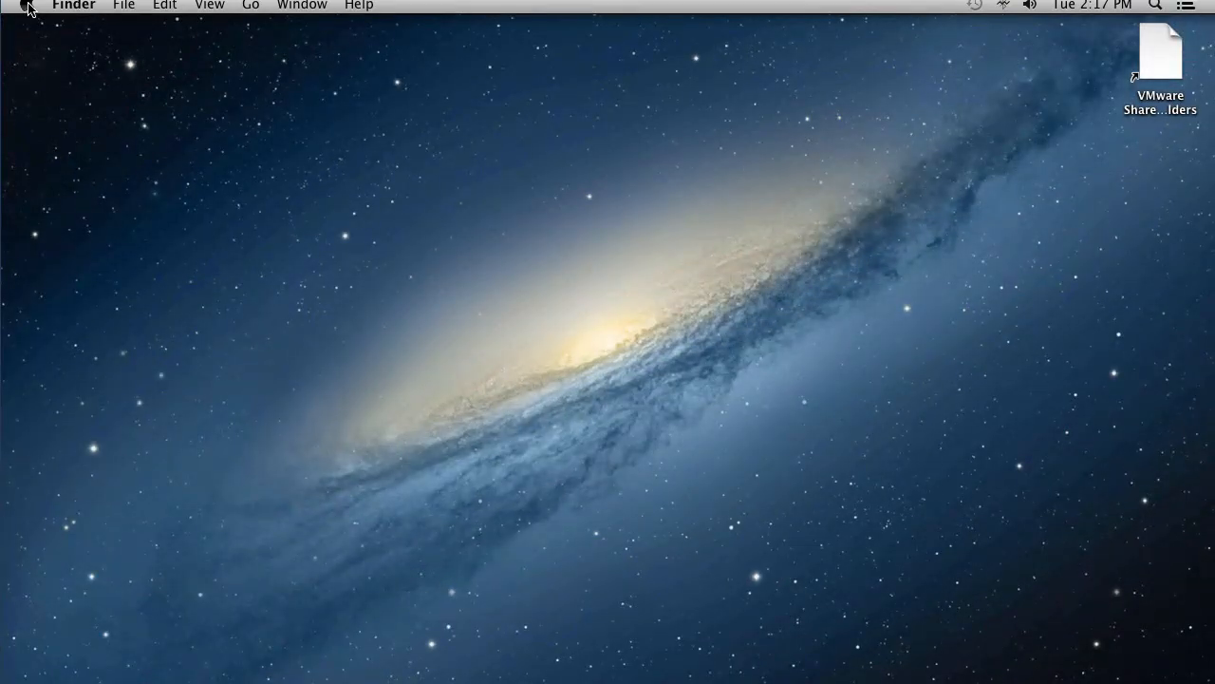
Set the guest's scaled display resolution to 1280 × 720 in System Preferences
left_click(28, 7)
left_click(27, 8)
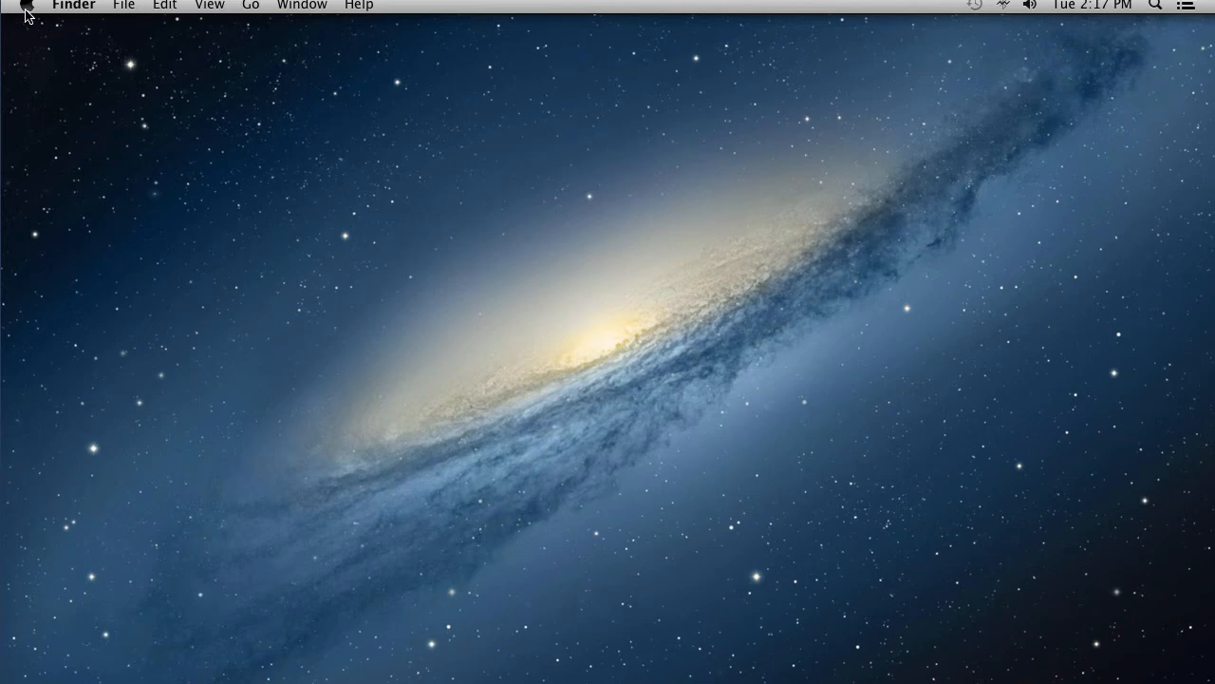
left_click(27, 7)
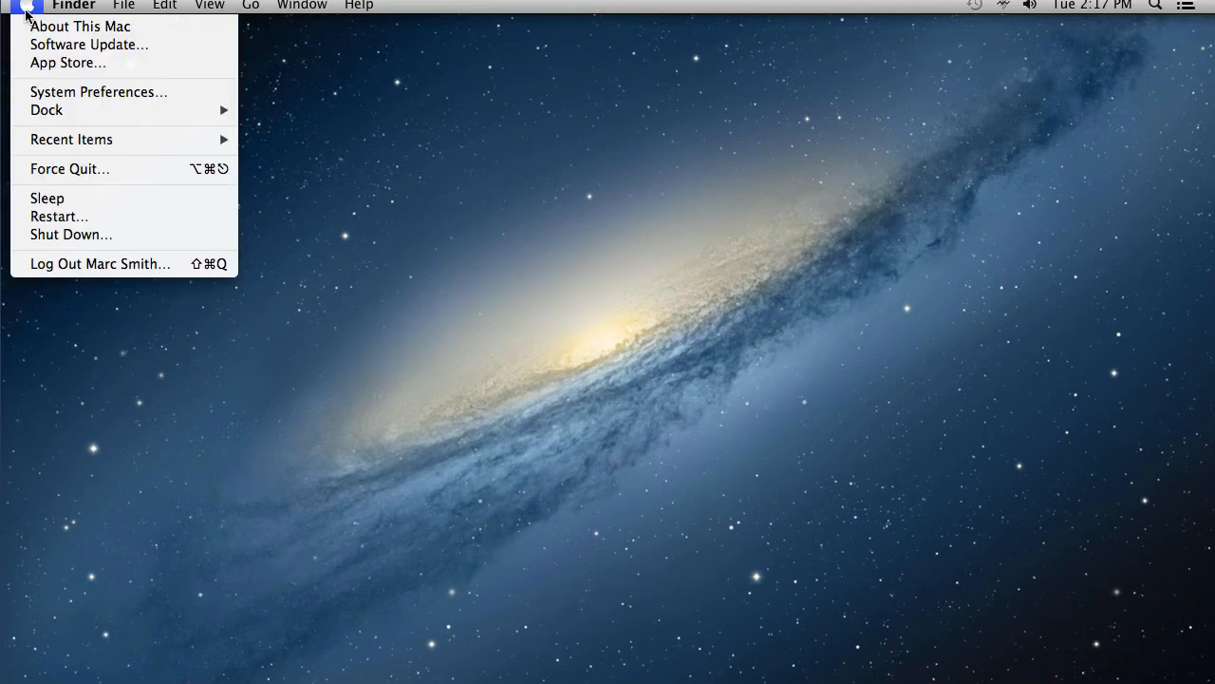
left_click(47, 92)
left_click(423, 364)
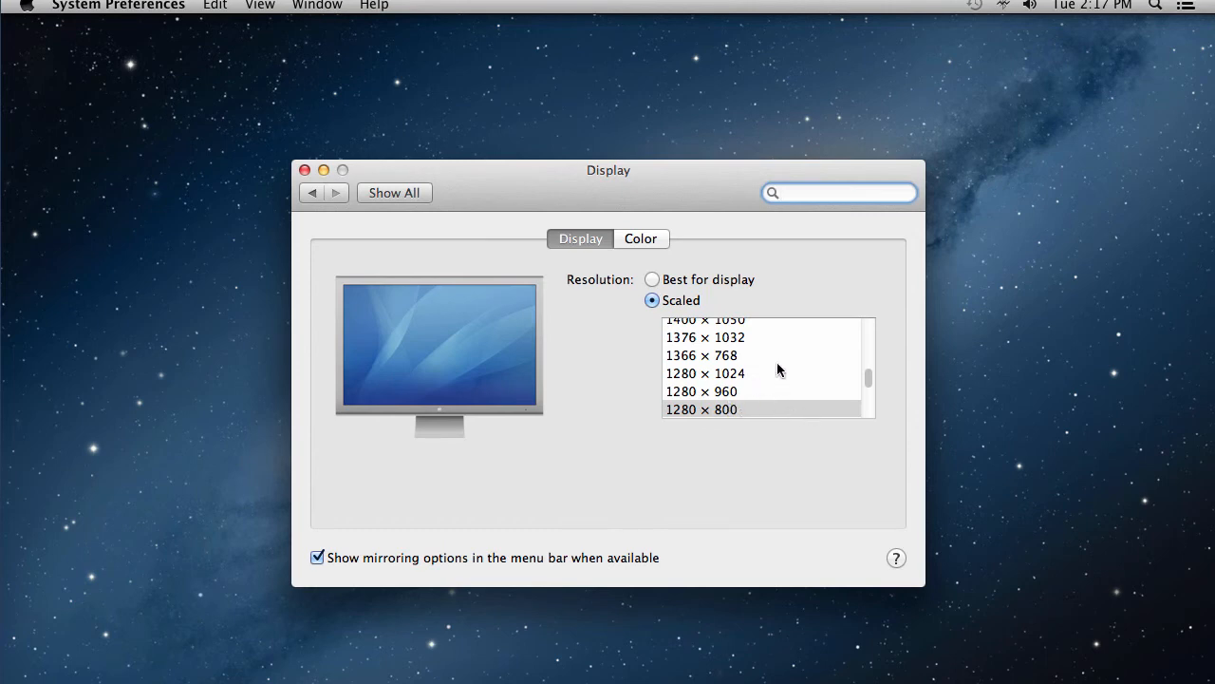
scroll(777, 369, "down", 1)
scroll(777, 370, "down", 3)
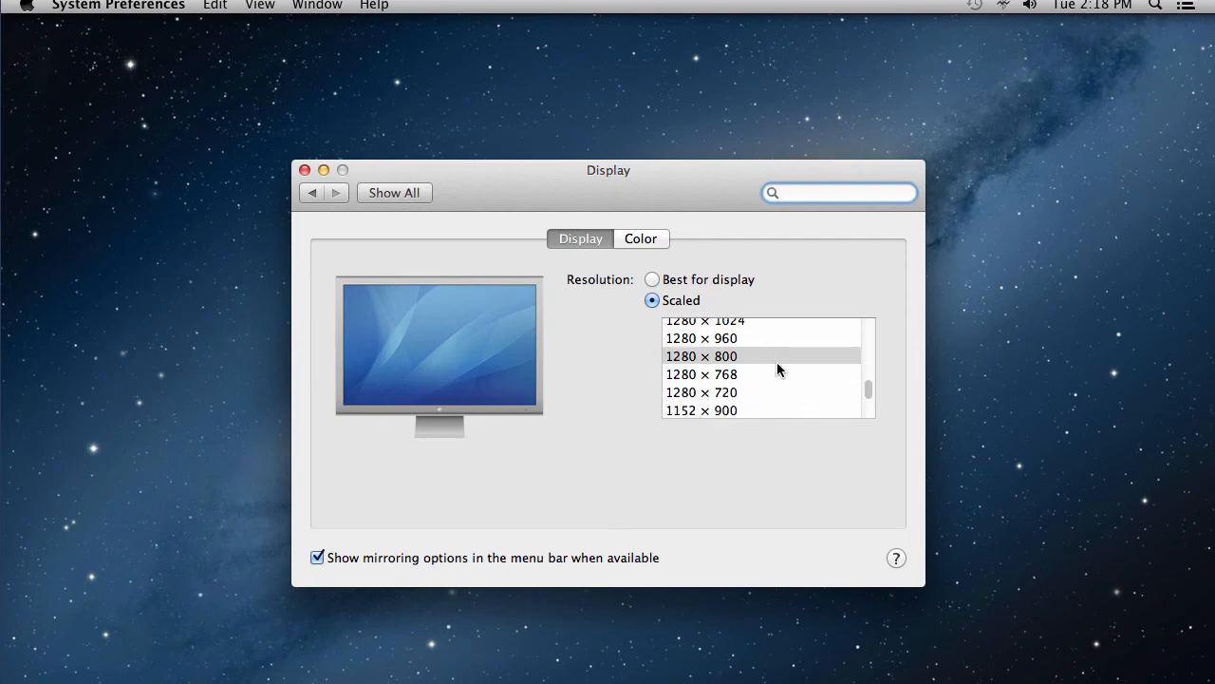
left_click(722, 391)
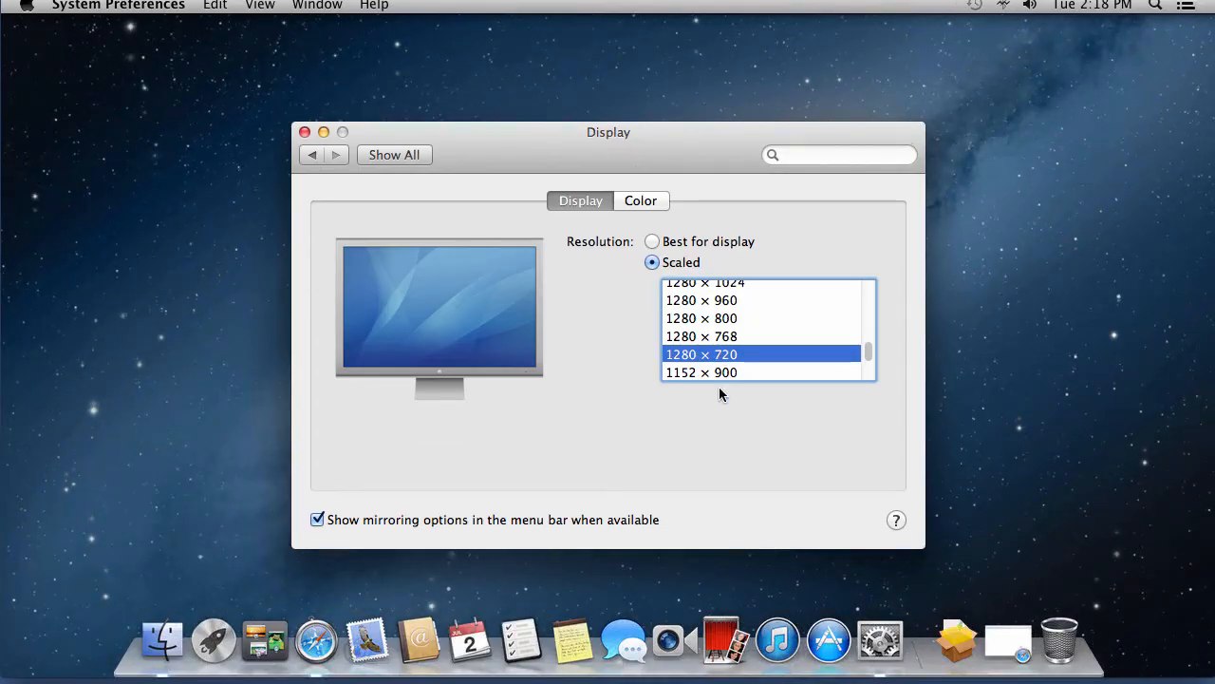